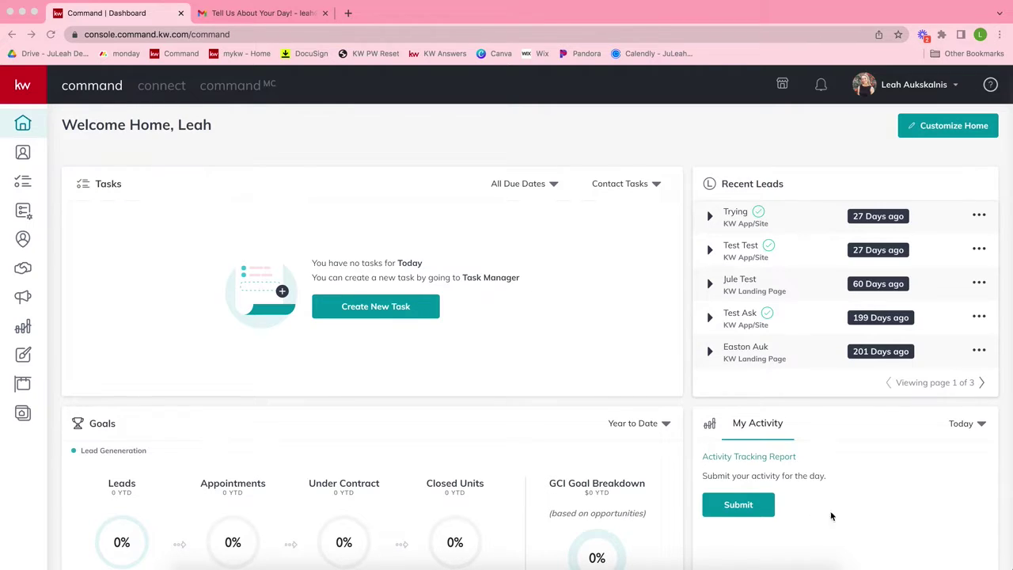
pyautogui.scroll(-1, 842, 484)
pyautogui.click(888, 1)
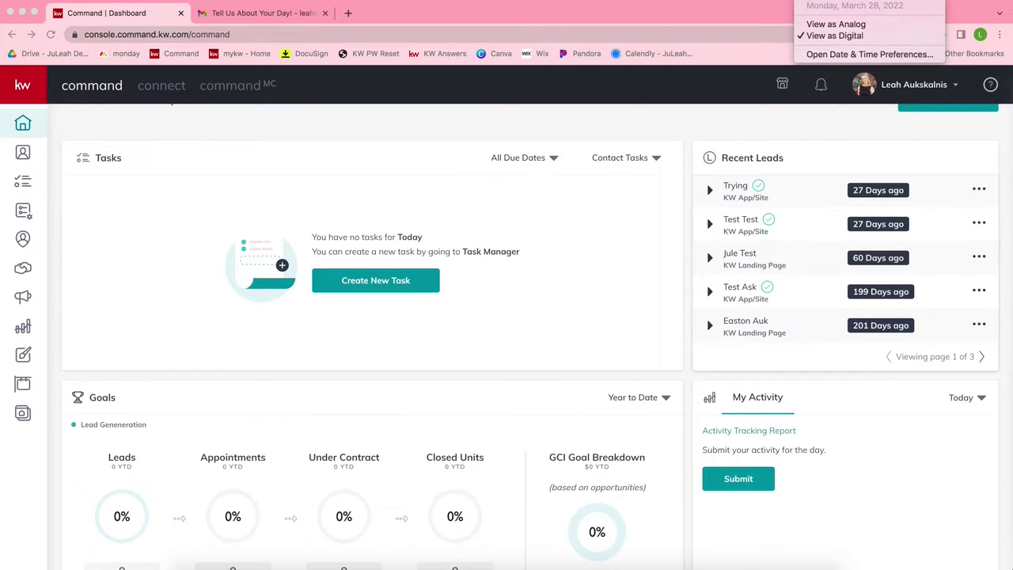
pyautogui.click(871, 1)
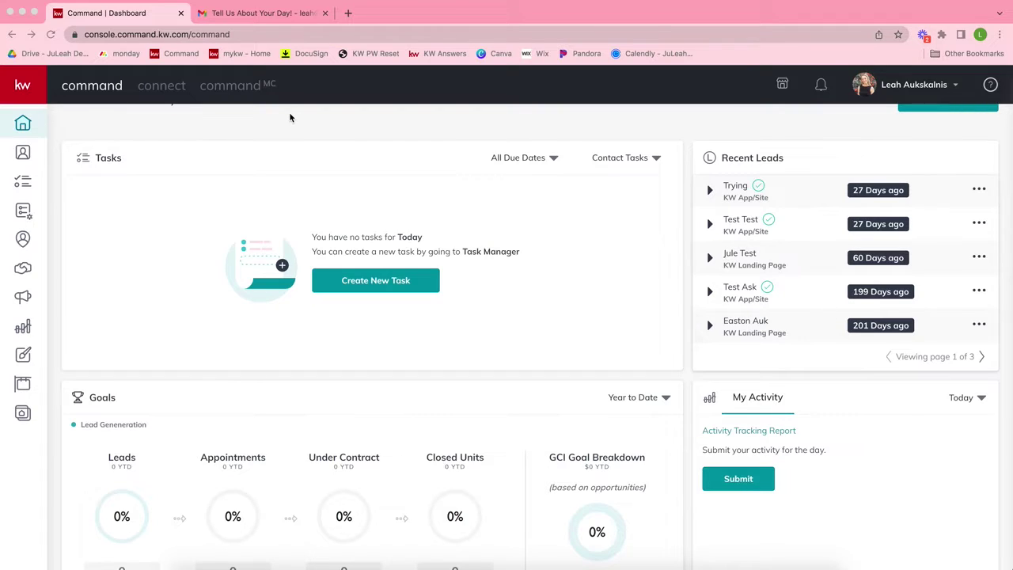
# - Enter agent.kw.com as the web address in the browser
pyautogui.click(180, 34)
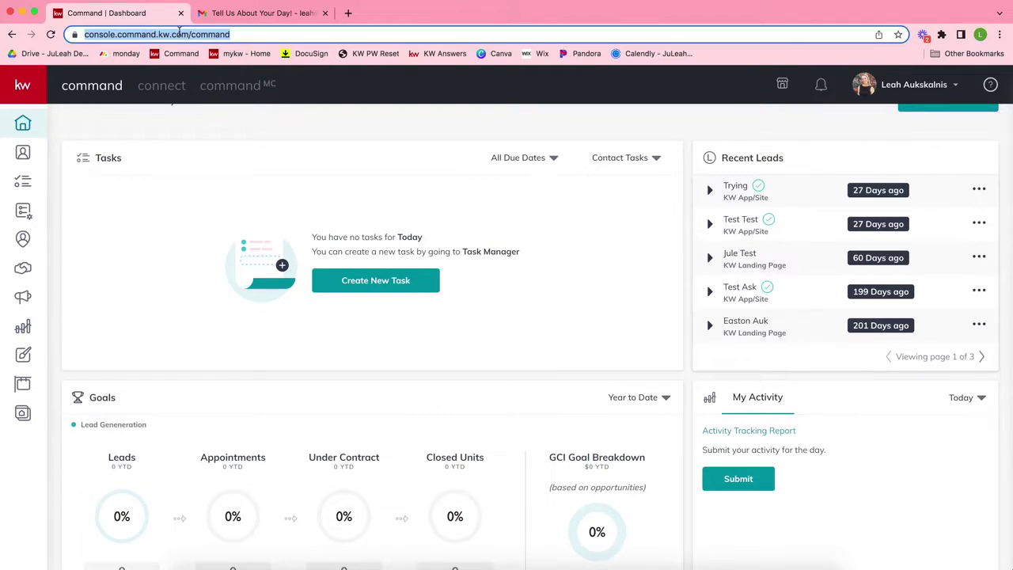
pyautogui.write('agent.kw.com')
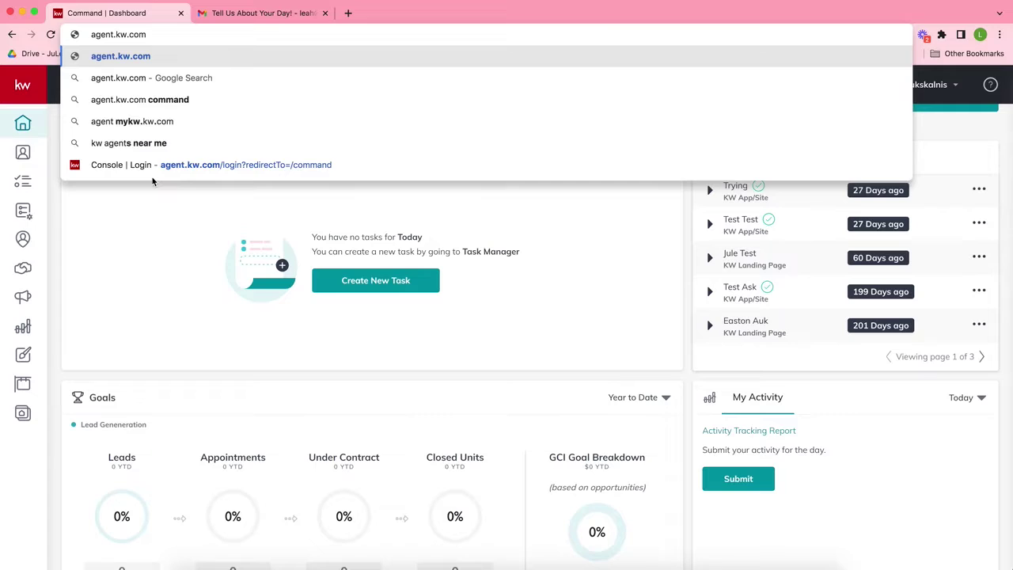
pyautogui.click(140, 260)
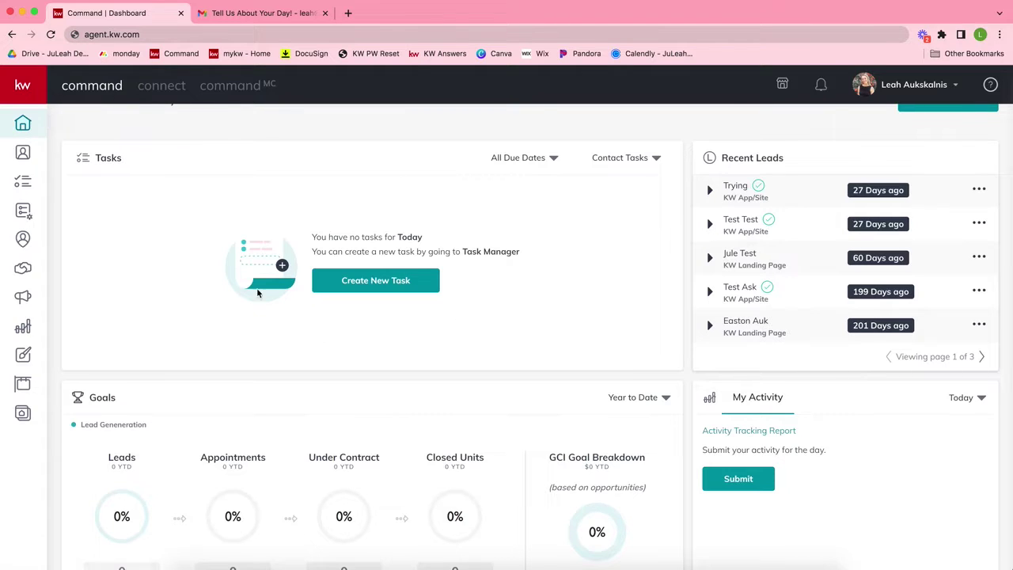
# - Look at the My Activity widget on the home dashboard
pyautogui.scroll(-2, 724, 207)
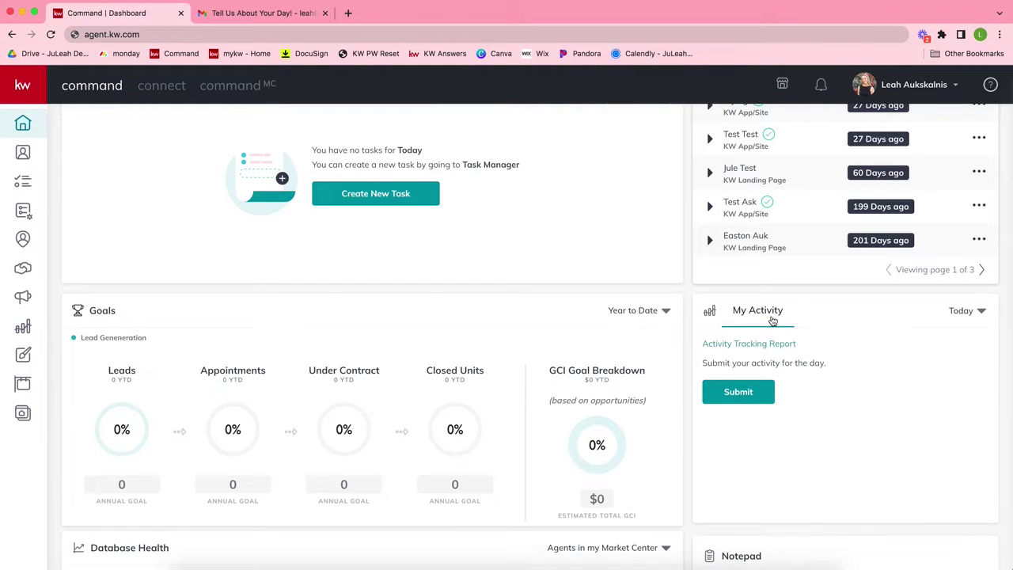
pyautogui.scroll(1, 772, 319)
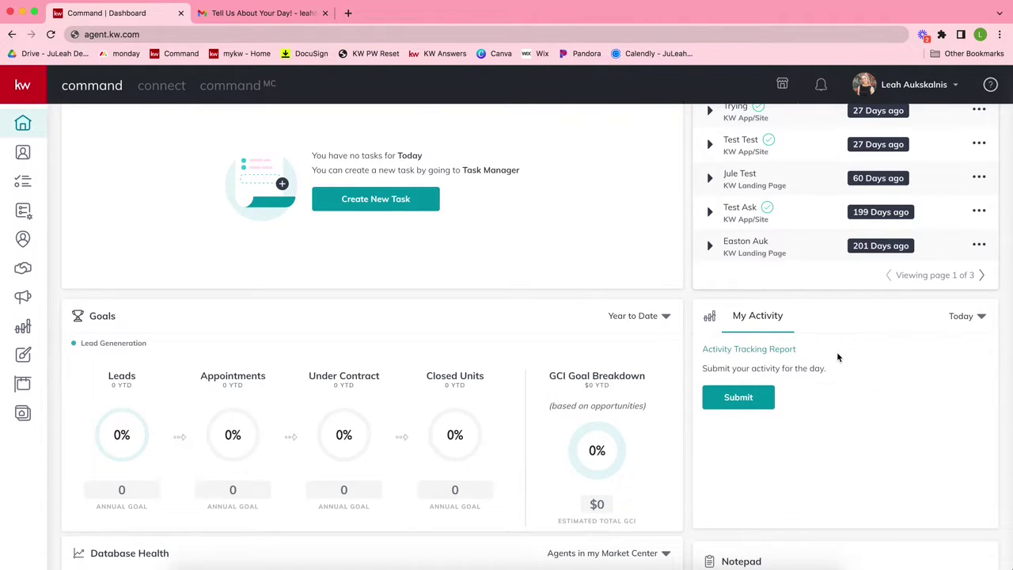
pyautogui.scroll(3, 838, 357)
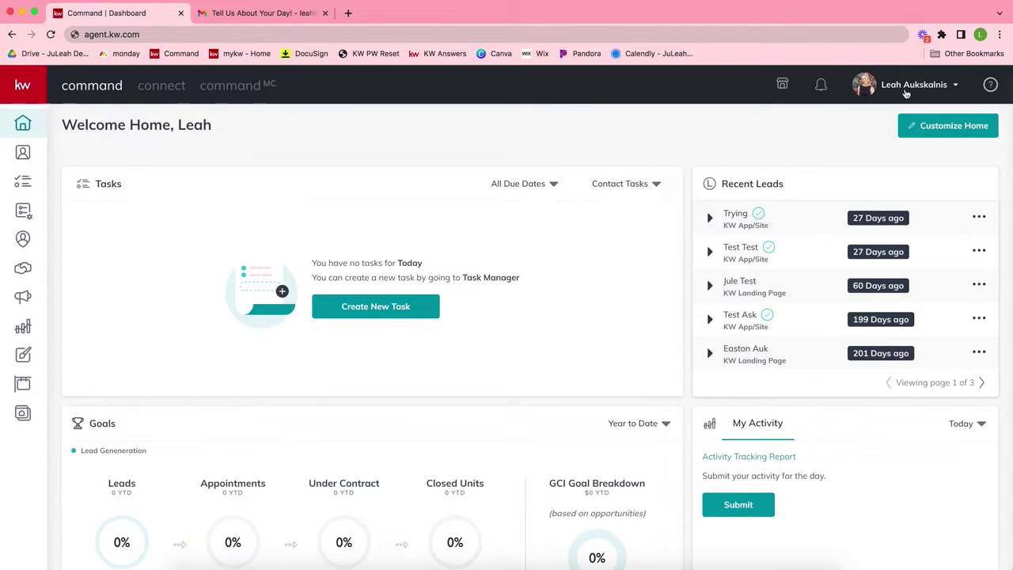
# - Open the Activity Tracking page among the Reporting options of the account's Command settings
pyautogui.click(907, 91)
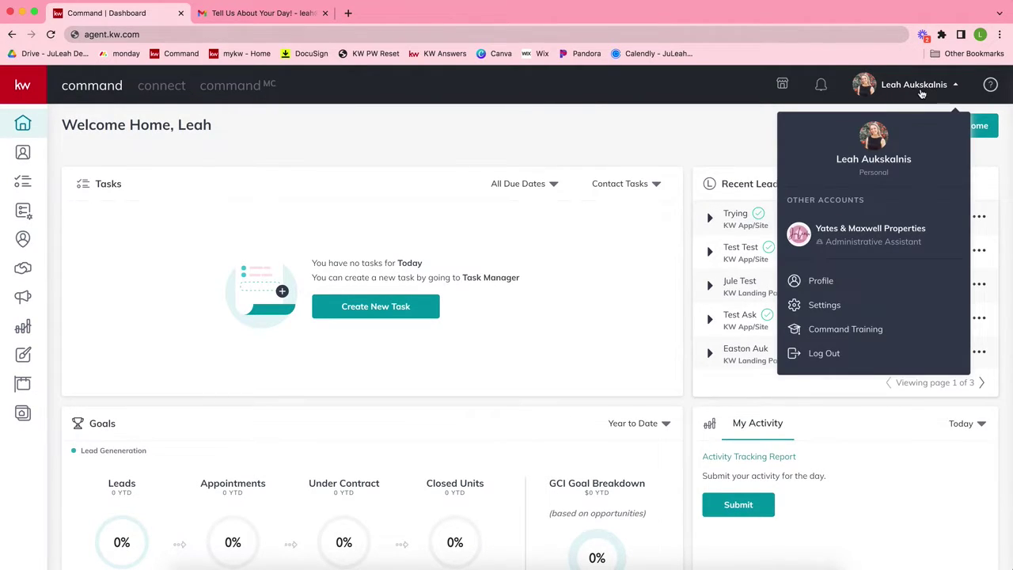
pyautogui.click(845, 314)
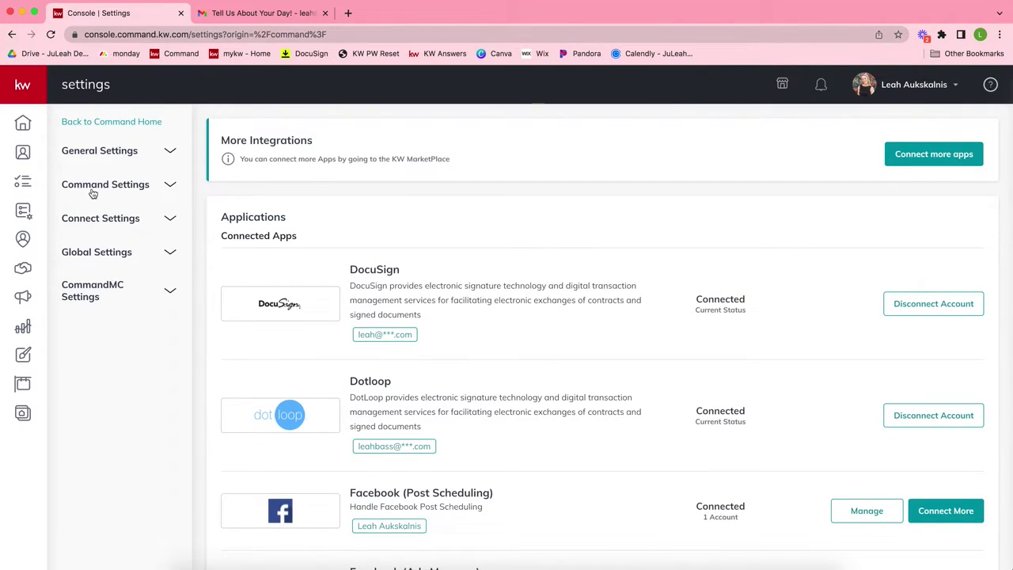
pyautogui.click(94, 187)
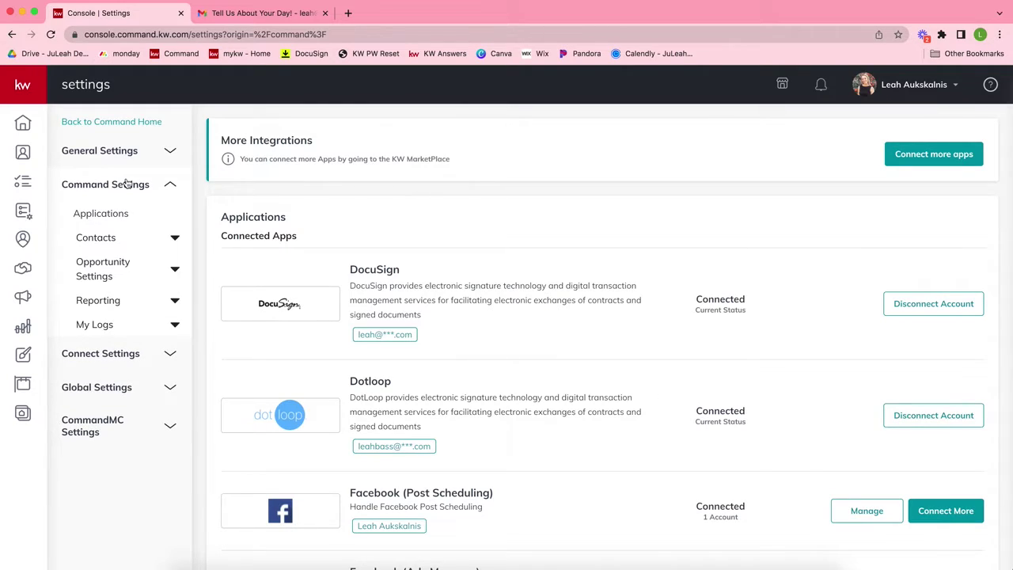
pyautogui.click(107, 301)
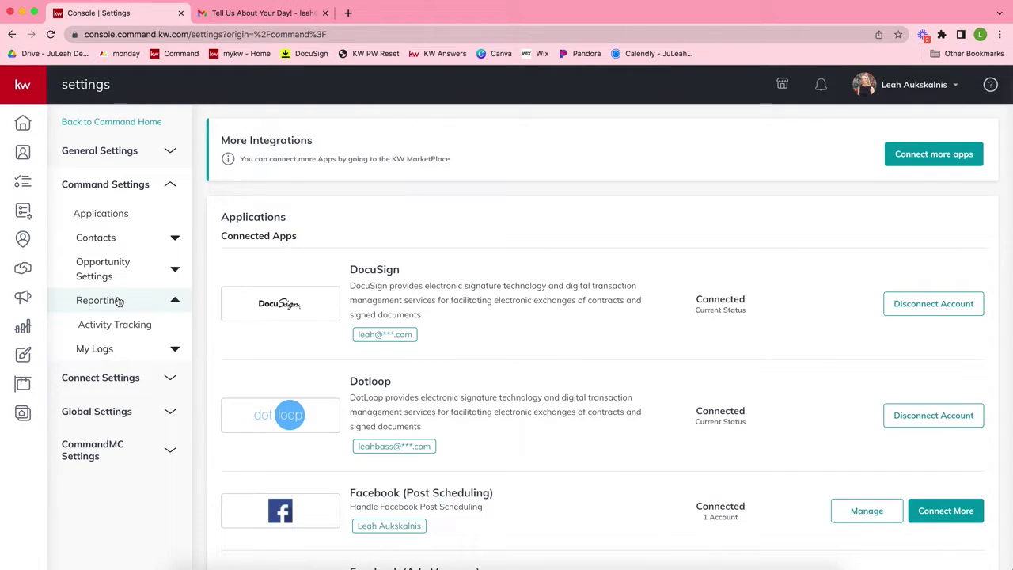
pyautogui.click(123, 331)
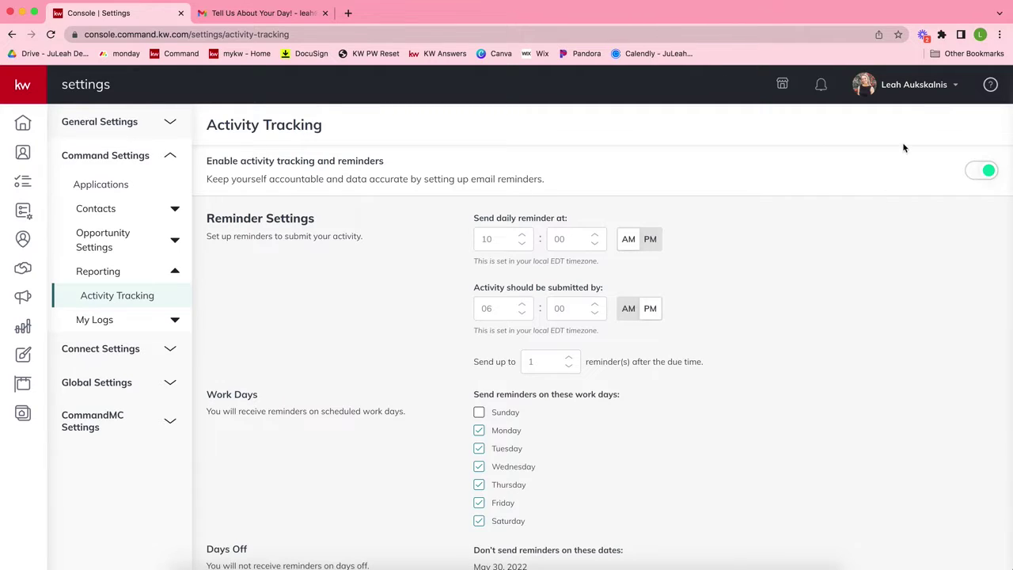
pyautogui.click(911, 91)
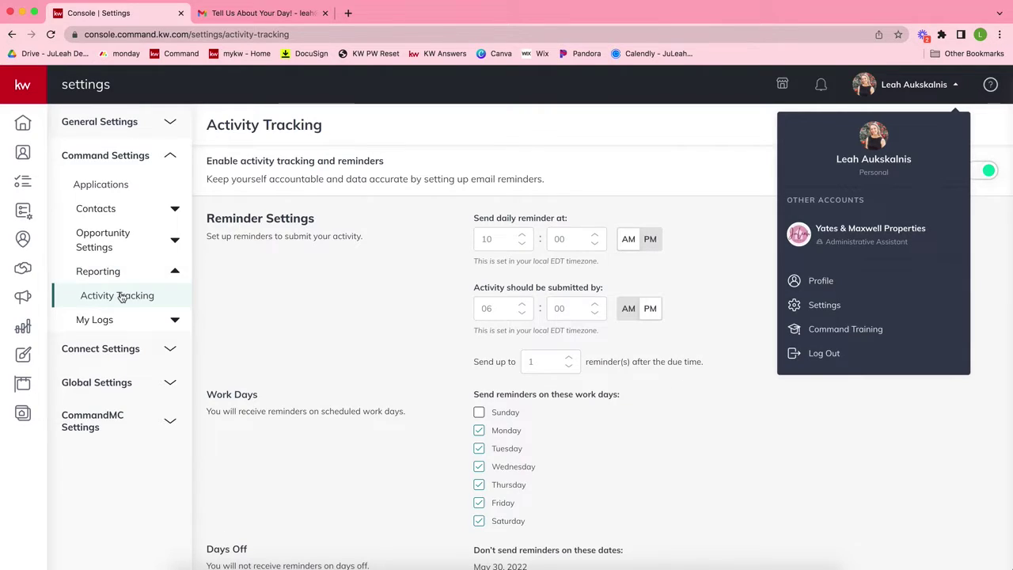
pyautogui.click(686, 182)
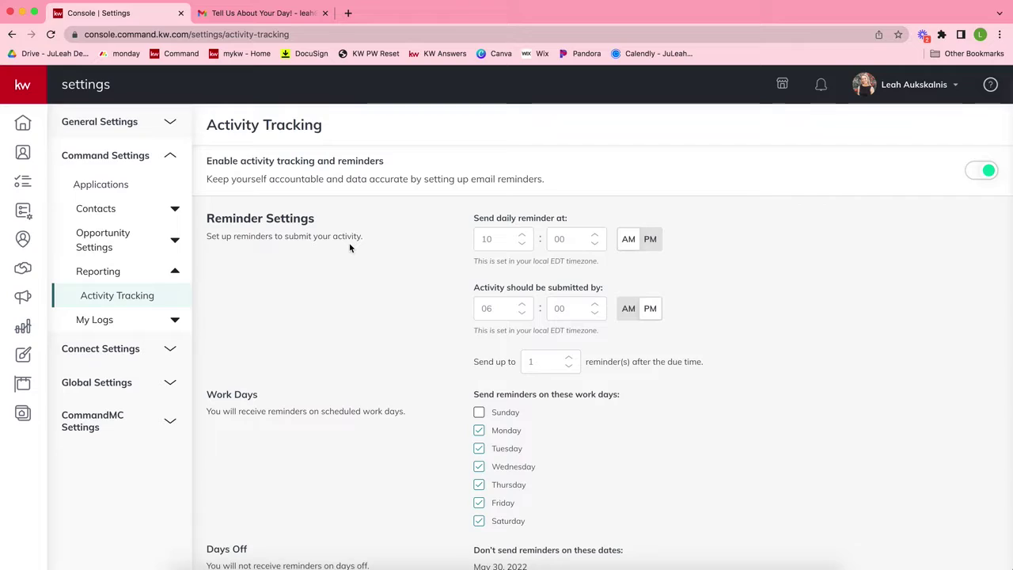
# - Set the daily activity reminder time to 05:00 PM
pyautogui.click(523, 236)
pyautogui.click(522, 235)
pyautogui.click(522, 235)
pyautogui.click(523, 235)
pyautogui.click(522, 235)
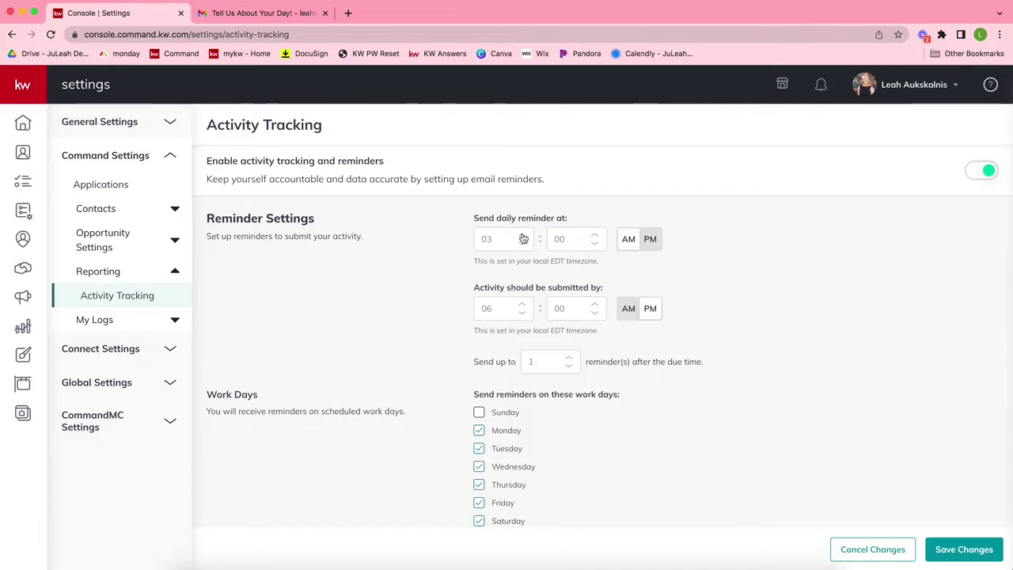
pyautogui.click(522, 235)
pyautogui.click(522, 235)
# - Set the activity submission deadline to 08:00 AM, with up to 1 reminder after the due time
pyautogui.click(521, 305)
pyautogui.click(521, 305)
pyautogui.click(522, 305)
pyautogui.click(521, 312)
pyautogui.click(568, 368)
# - Exclude Saturday from the reminder work days and save the activity tracking changes
pyautogui.scroll(-3, 758, 477)
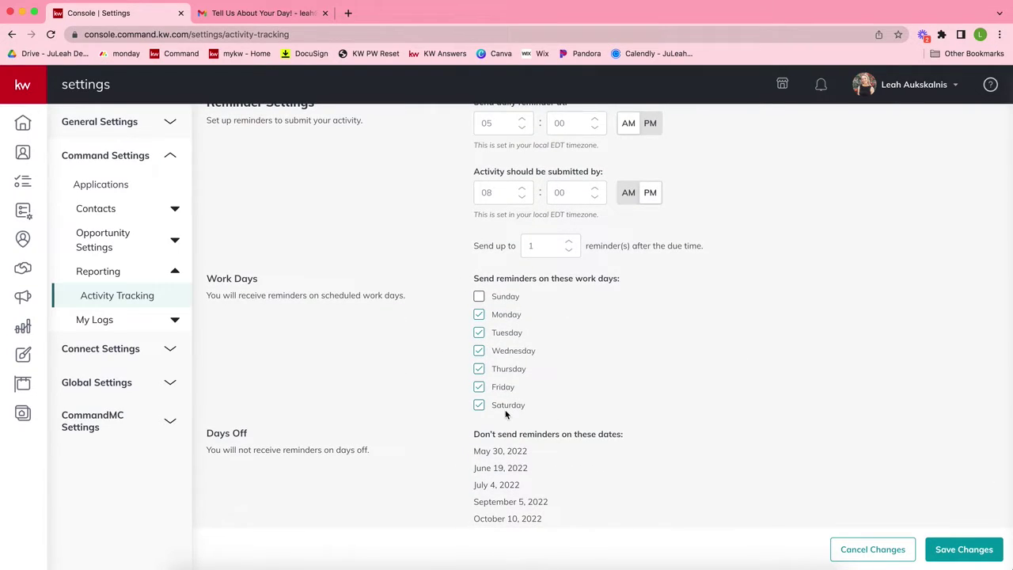
pyautogui.click(479, 297)
pyautogui.click(480, 406)
pyautogui.scroll(-2, 522, 406)
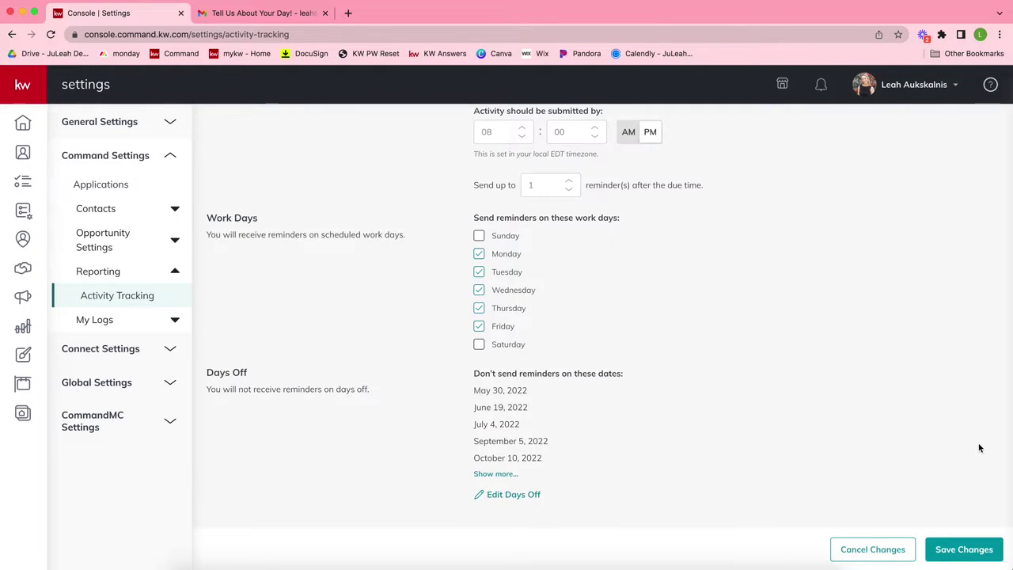
pyautogui.click(950, 557)
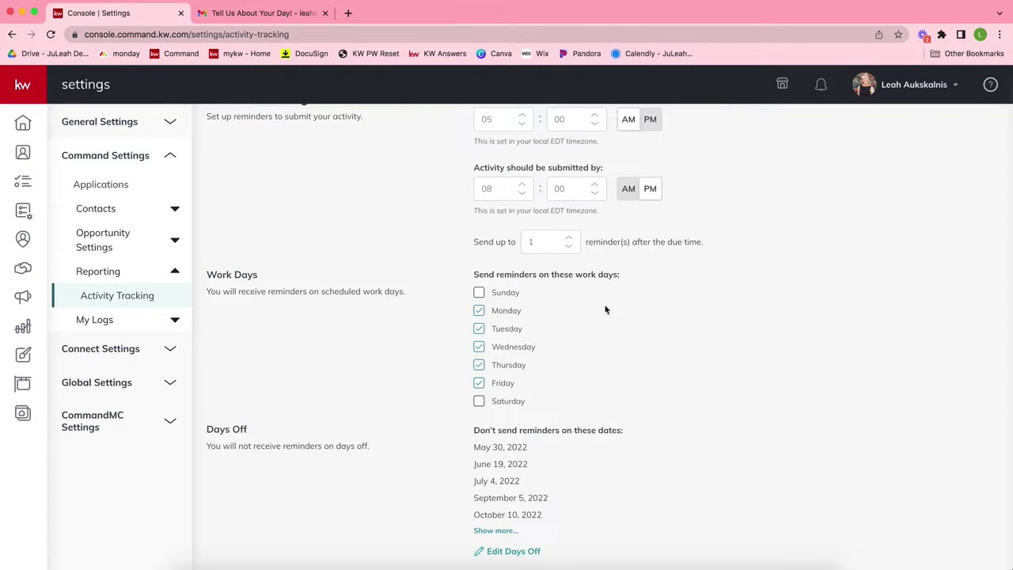
pyautogui.scroll(3, 731, 361)
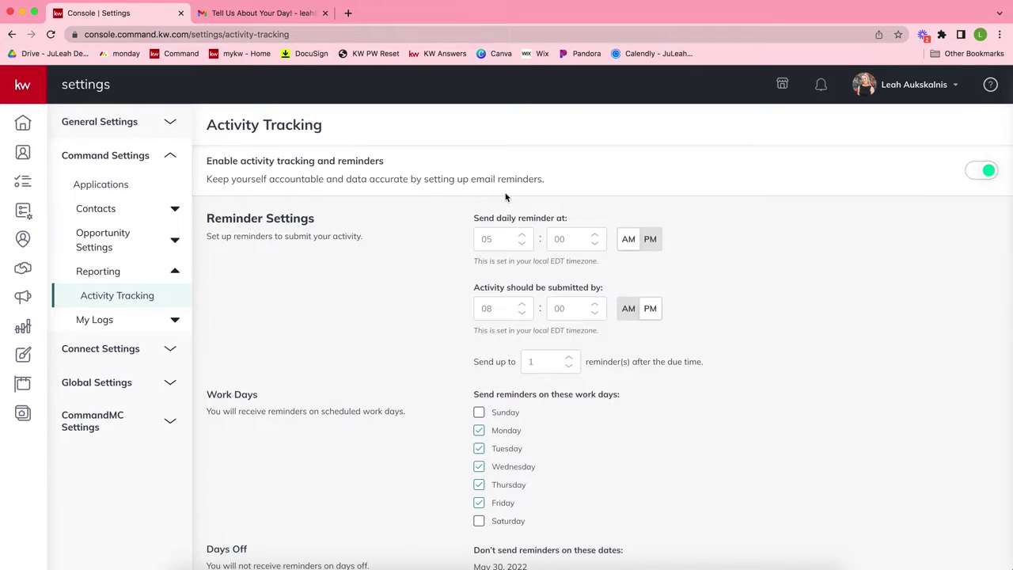
# - Return to the Command home dashboard and look through its widgets down to the design updates
pyautogui.click(22, 129)
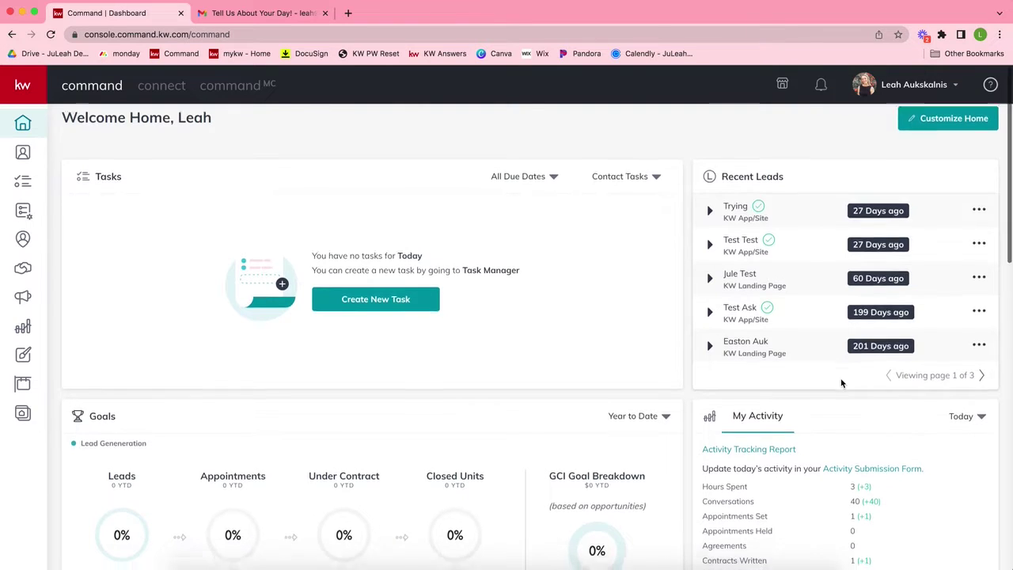
pyautogui.scroll(-10, 841, 383)
pyautogui.scroll(-2, 842, 383)
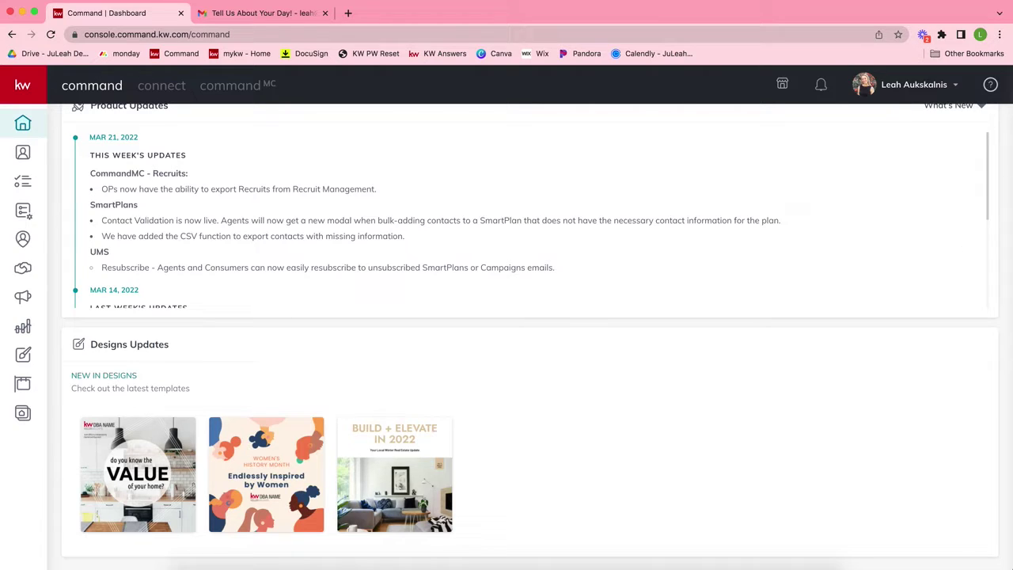
pyautogui.scroll(12, 898, 186)
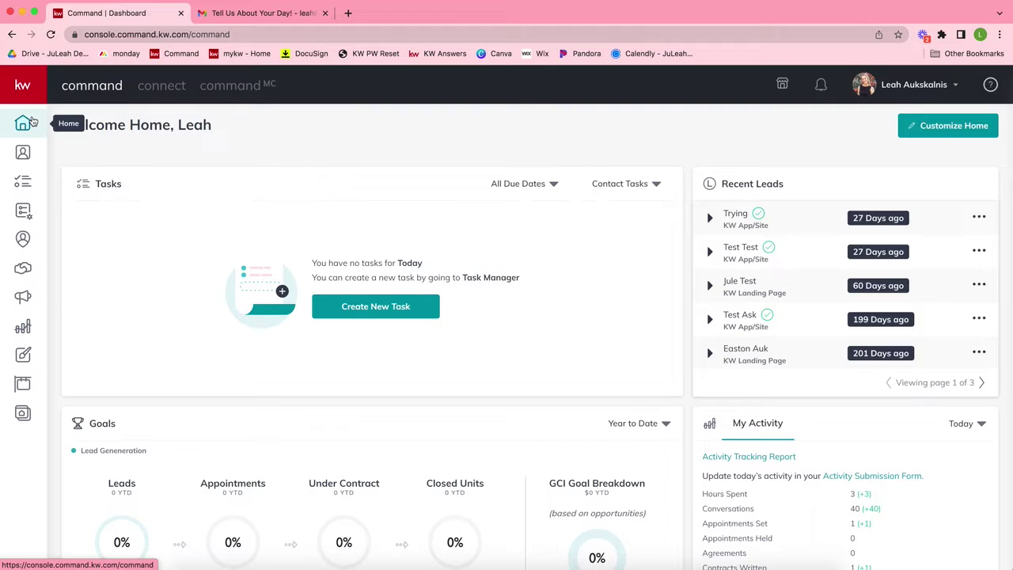
# - Start customizing the home dashboard and move the Database Health widget above Goals
pyautogui.click(970, 127)
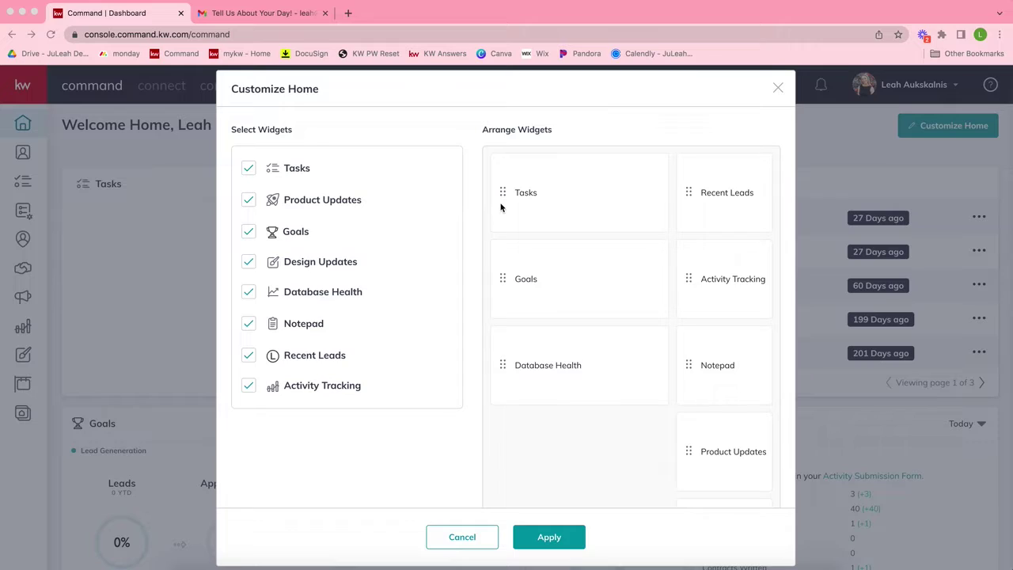
pyautogui.click(502, 366)
pyautogui.moveTo(503, 366)
pyautogui.mouseDown()
pyautogui.moveTo(493, 264)
pyautogui.moveTo(506, 161)
pyautogui.moveTo(493, 299)
pyautogui.moveTo(553, 293)
pyautogui.mouseUp()
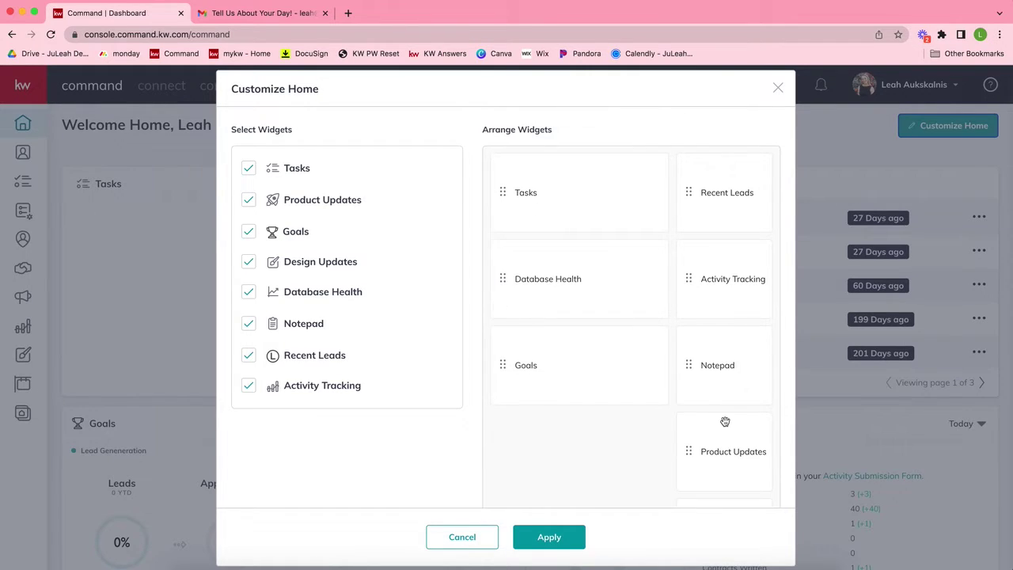
# - Move the Design Updates widget directly below Activity Tracking, above Notepad, and apply the new dashboard layout
pyautogui.scroll(-1, 736, 415)
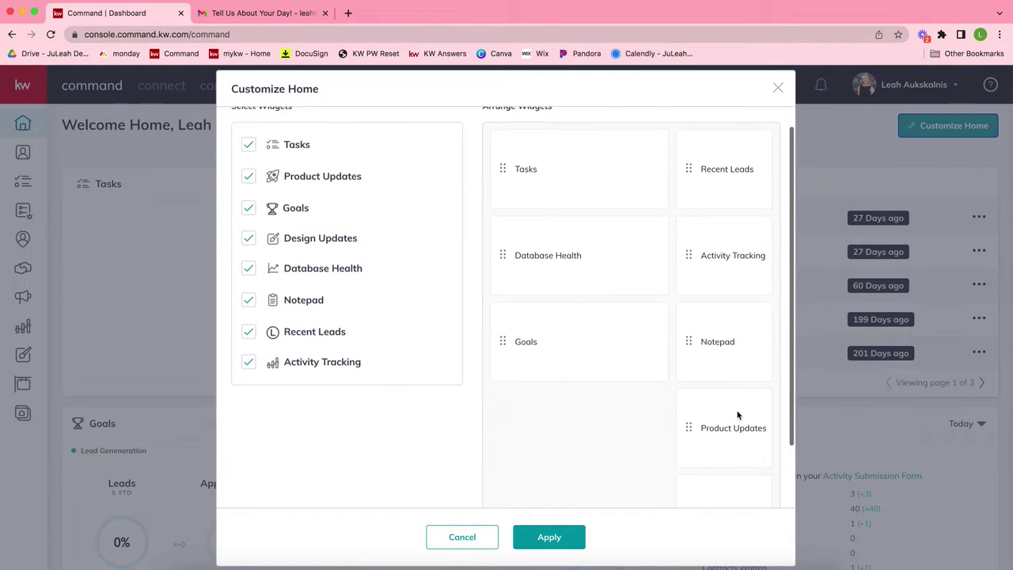
pyautogui.scroll(-2, 737, 415)
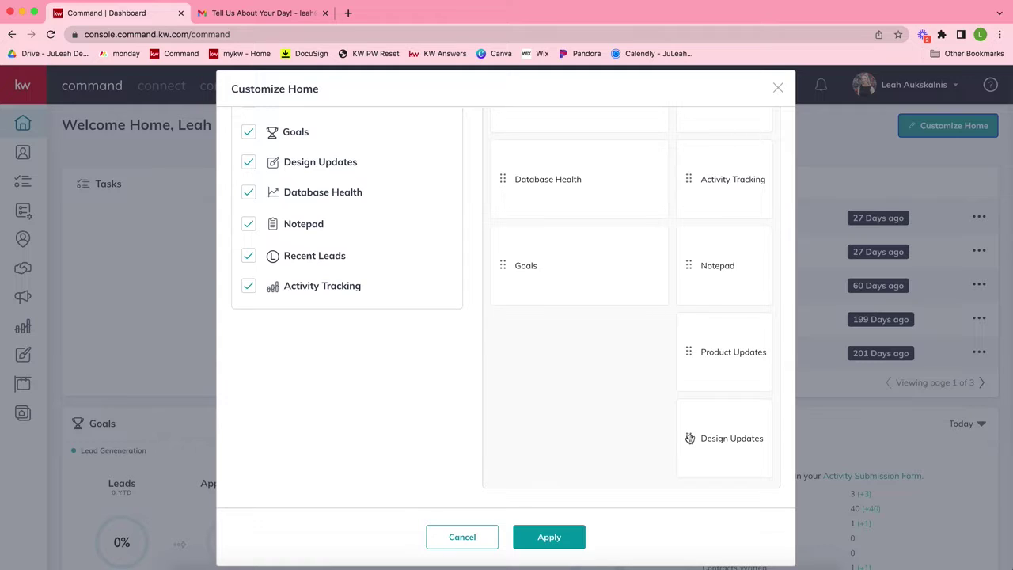
pyautogui.moveTo(689, 439); pyautogui.dragTo(691, 280)
pyautogui.scroll(3, 729, 276)
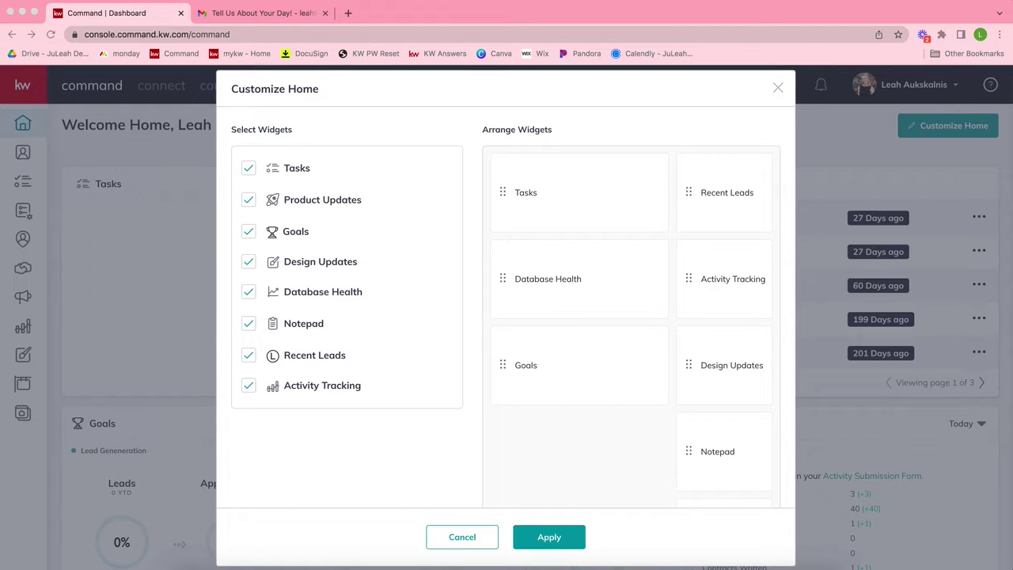
pyautogui.click(544, 539)
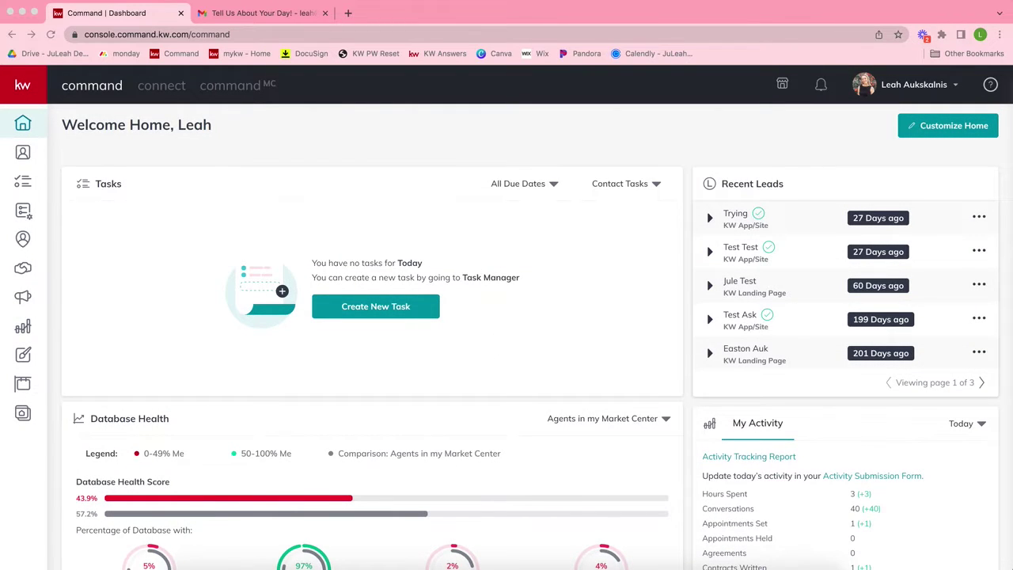
# - Switch to the Incognito browser window and open the daily activity submission form from its My Activity widget
pyautogui.moveTo(1012, 17); pyautogui.dragTo(409, 11)
pyautogui.doubleClick(373, 12)
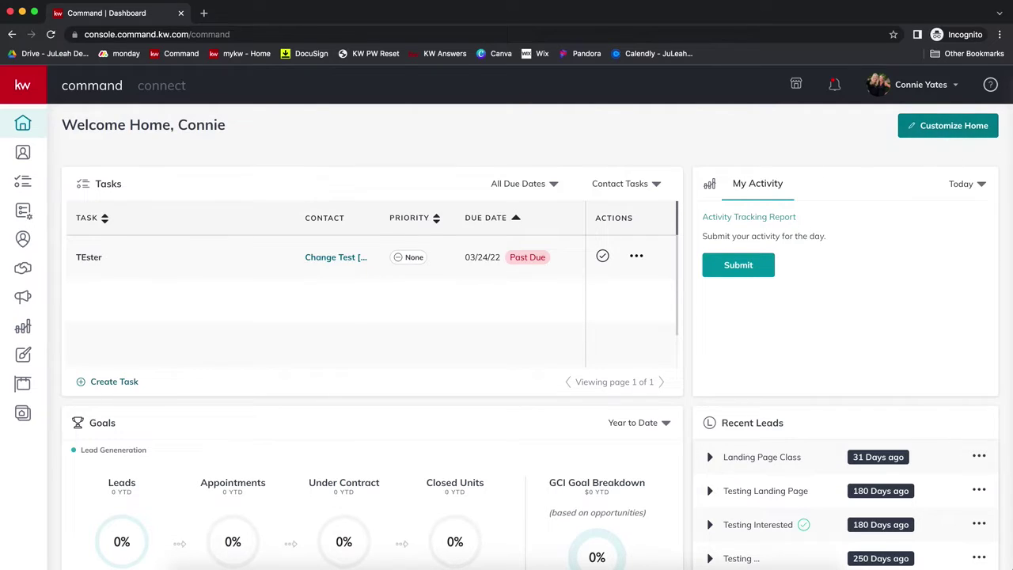
pyautogui.click(745, 275)
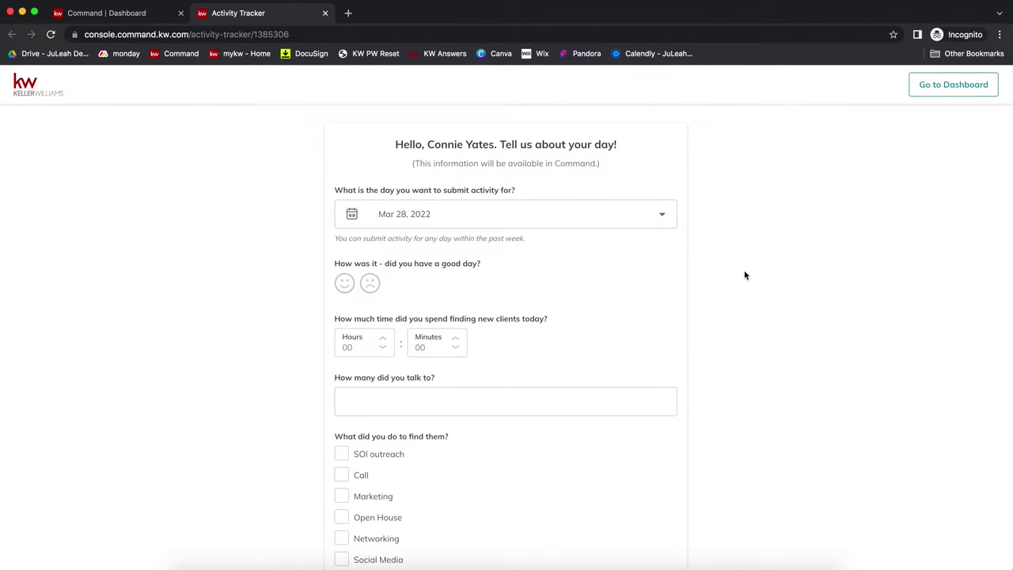
# - For March 28, 2022, mark the day as good and set the time spent finding new clients to 3 hours
pyautogui.click(415, 226)
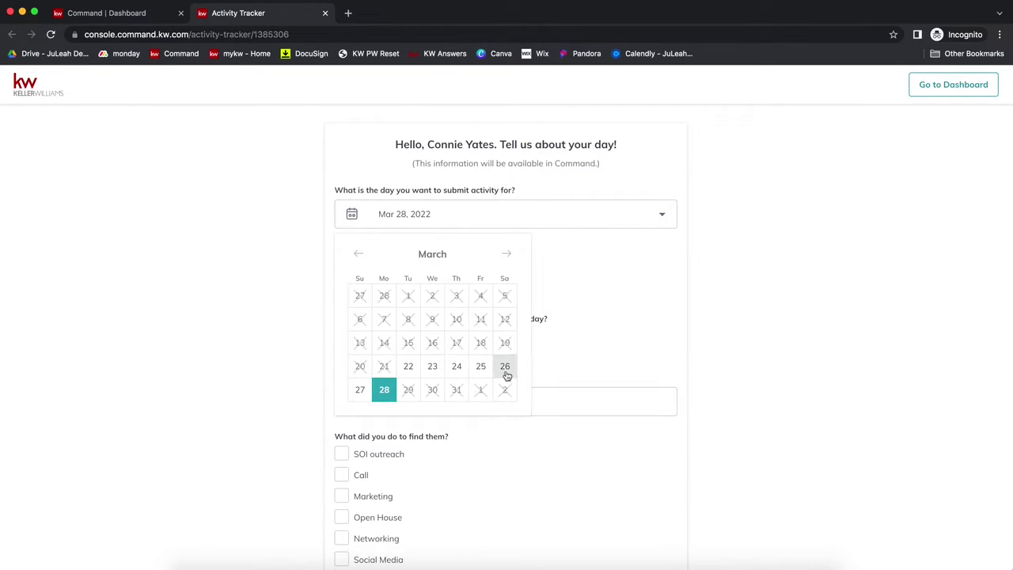
pyautogui.click(664, 327)
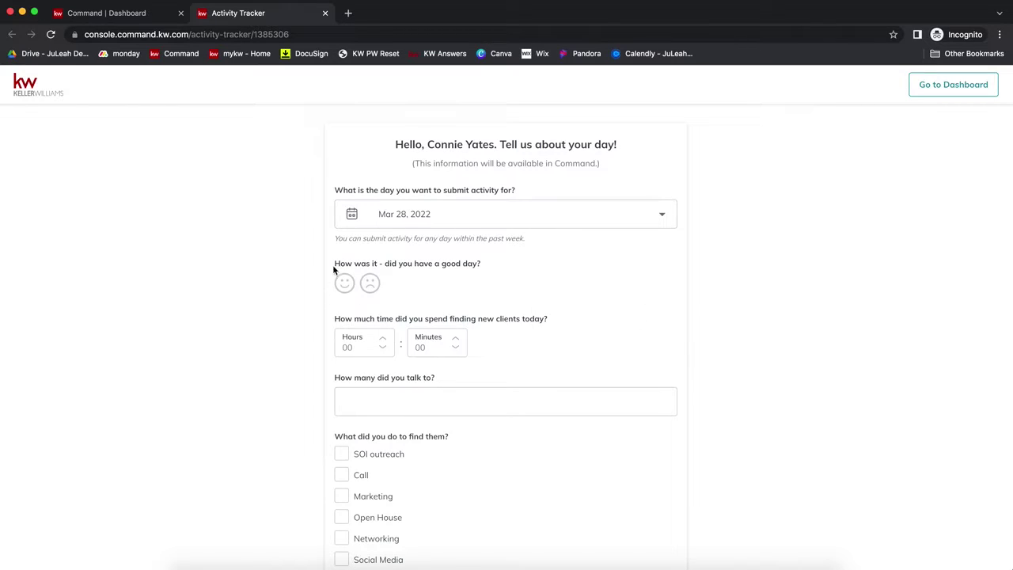
pyautogui.click(343, 283)
pyautogui.click(382, 339)
pyautogui.click(382, 339)
pyautogui.click(383, 339)
pyautogui.click(396, 212)
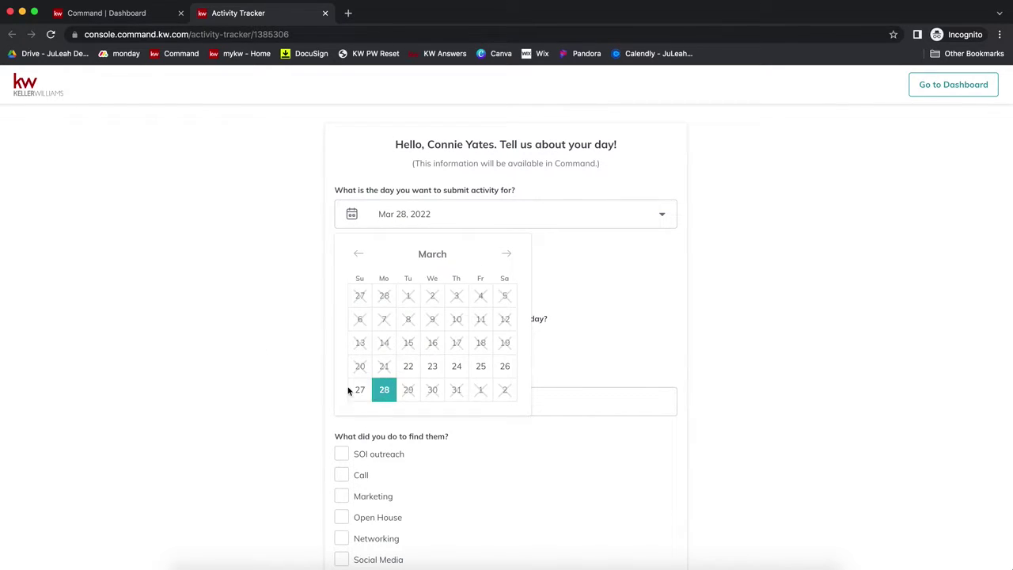
pyautogui.click(835, 333)
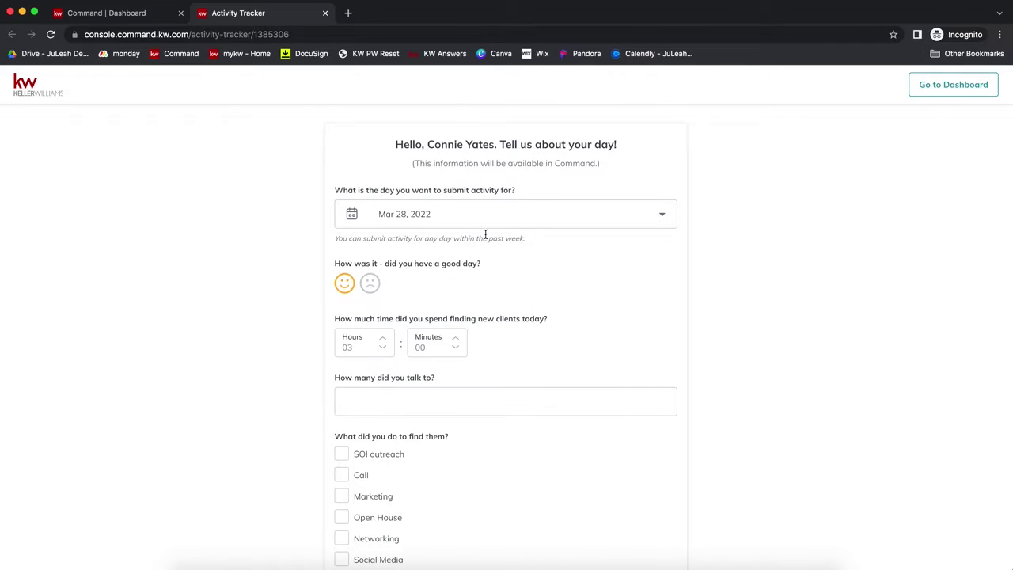
# - Enter 40 as the number of people talked to
pyautogui.tripleClick(395, 238)
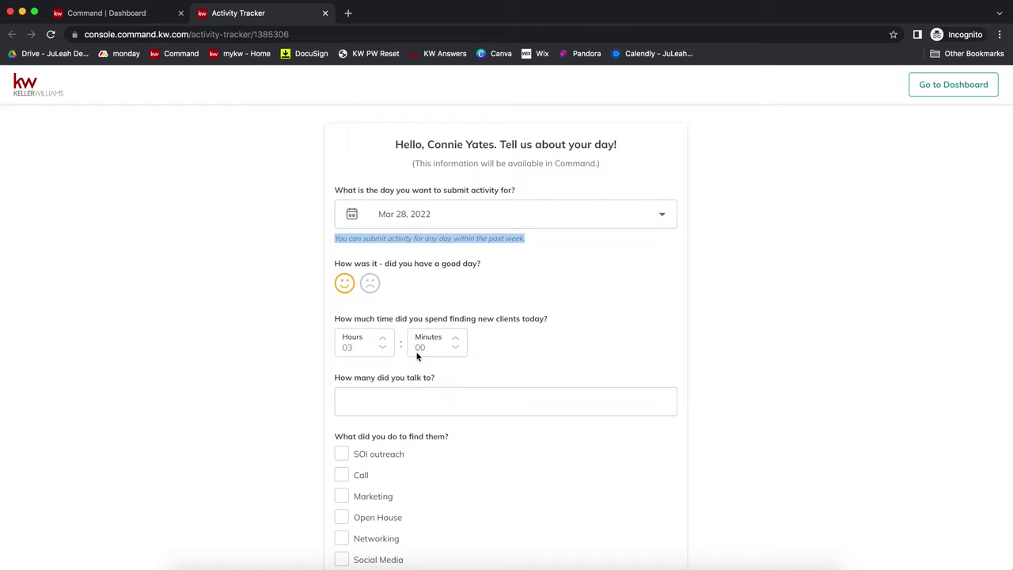
pyautogui.click(383, 401)
pyautogui.write('40')
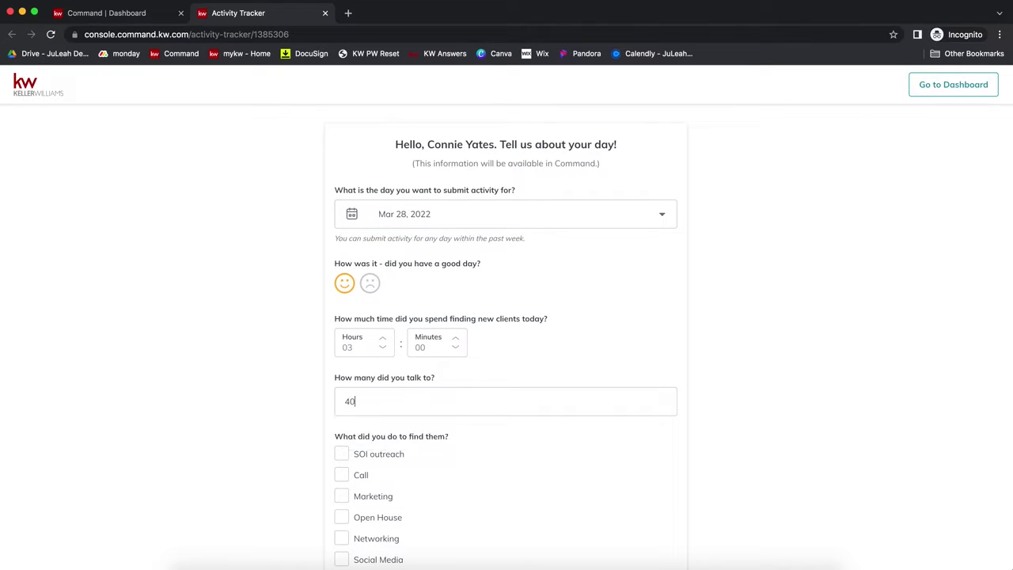
# - Mark SOI outreach, Call, Text Message and Social Media as the methods used to find clients
pyautogui.scroll(-3, 388, 396)
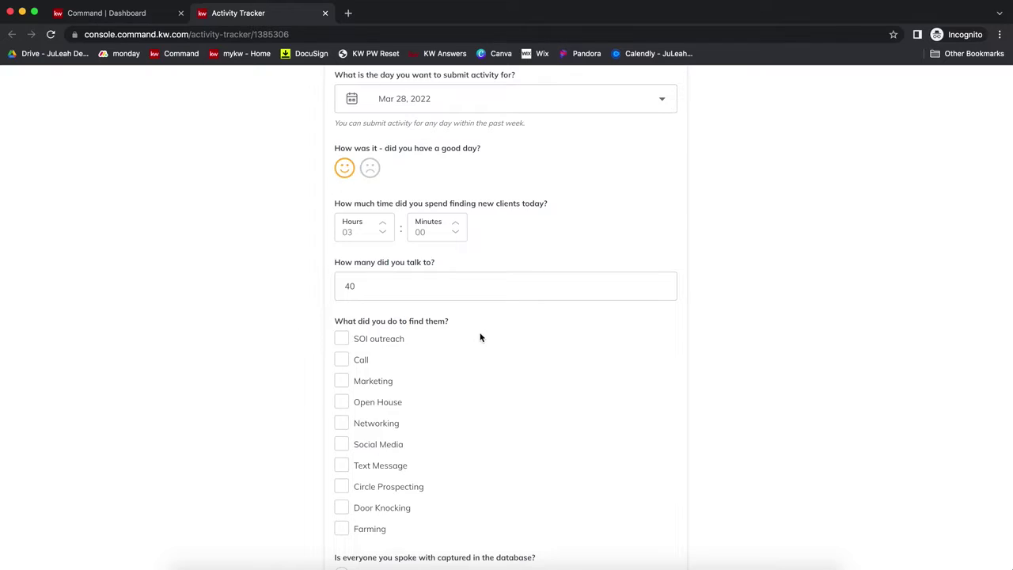
pyautogui.click(341, 340)
pyautogui.click(341, 360)
pyautogui.click(341, 469)
pyautogui.click(342, 445)
# - Answer Yes to everyone being captured in the database and record 1 buyer and 0 seller appointments set
pyautogui.scroll(-5, 522, 386)
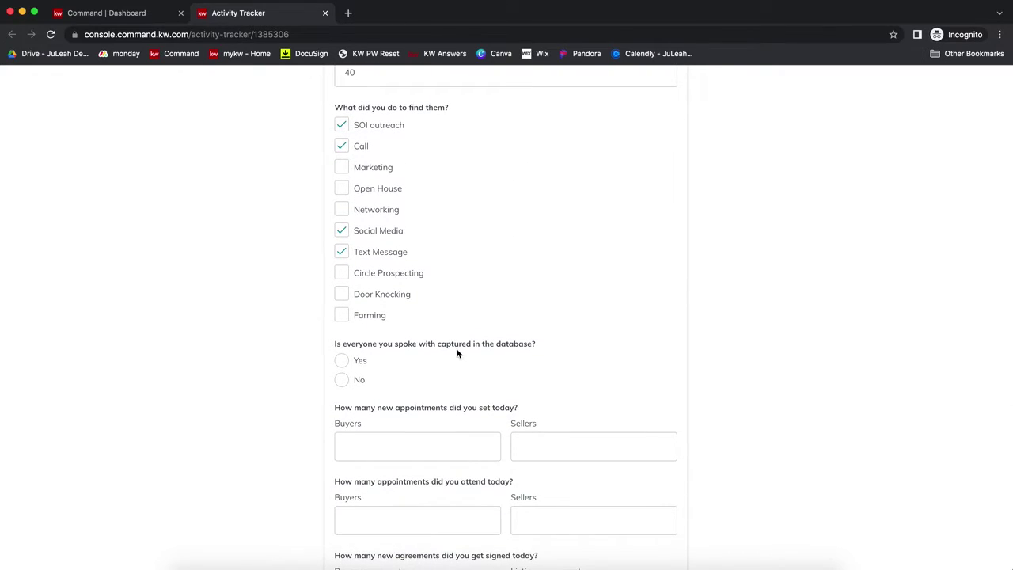
pyautogui.click(341, 360)
pyautogui.scroll(-3, 506, 380)
pyautogui.scroll(-3, 506, 380)
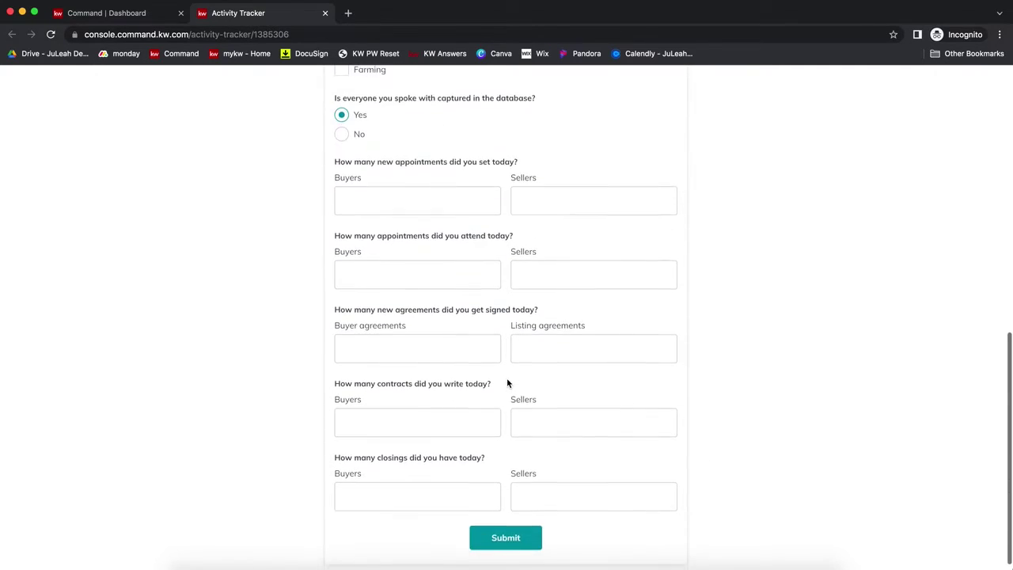
pyautogui.click(364, 194)
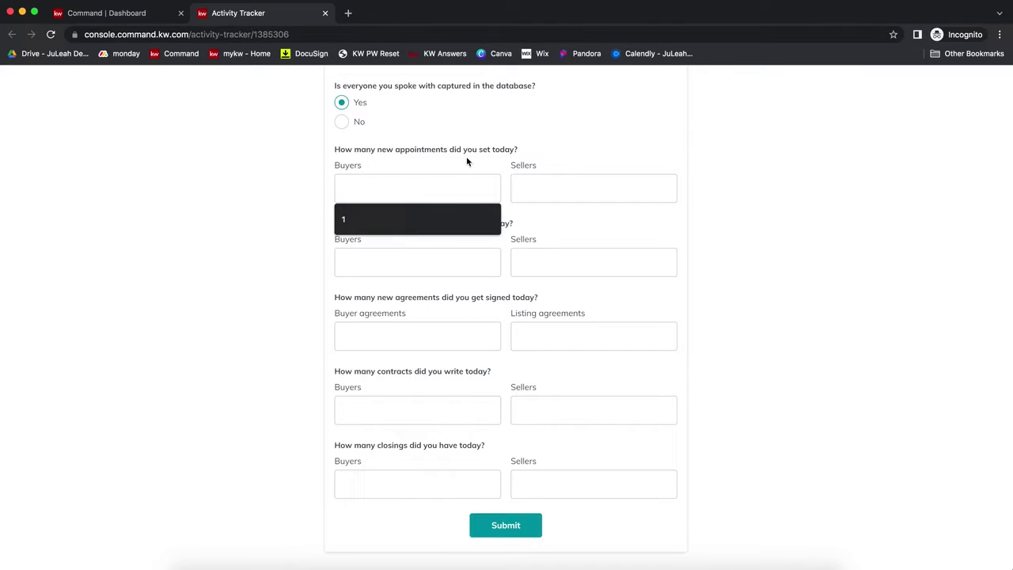
pyautogui.write('1')
pyautogui.click(532, 194)
pyautogui.write('0')
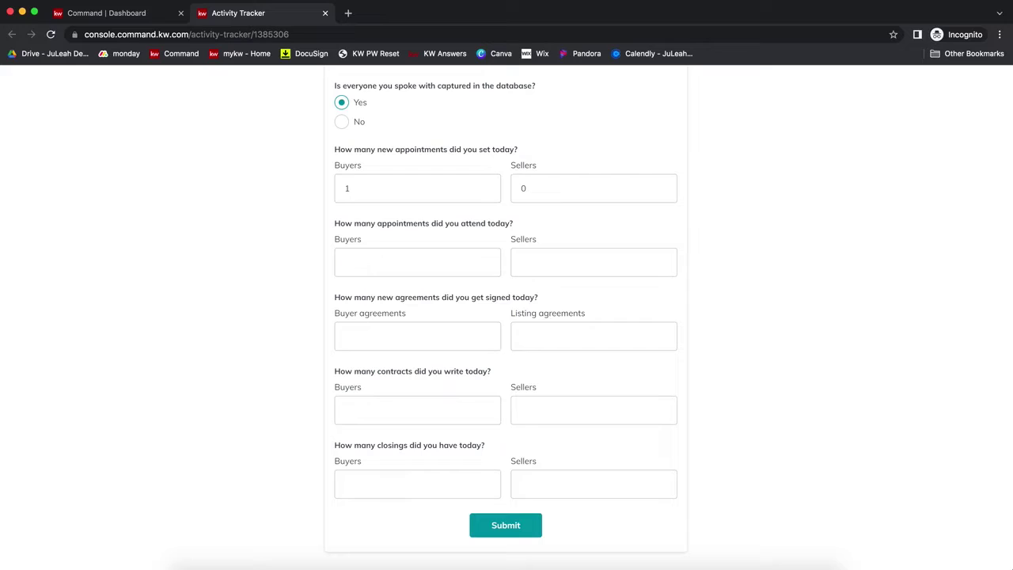
# - Enter 0 for buyer and seller appointments attended, buyer and listing agreements signed, and buyer contracts written
pyautogui.click(345, 262)
pyautogui.write('0')
pyautogui.click(524, 262)
pyautogui.write('0')
pyautogui.press('Tab')
pyautogui.write('0')
pyautogui.press('Tab')
pyautogui.write('00')
# - Record 1 seller contract written and 0 buyer and seller closings, and submit the activity form
pyautogui.press('Tab')
pyautogui.write('1')
pyautogui.press('Tab')
pyautogui.write('0')
pyautogui.press('Tab')
pyautogui.write('0')
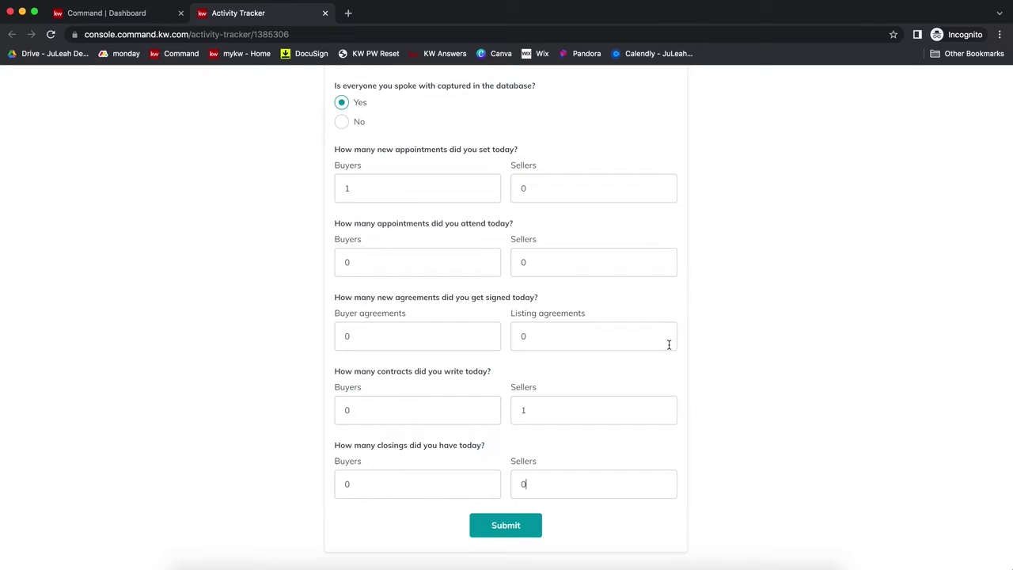
pyautogui.click(495, 527)
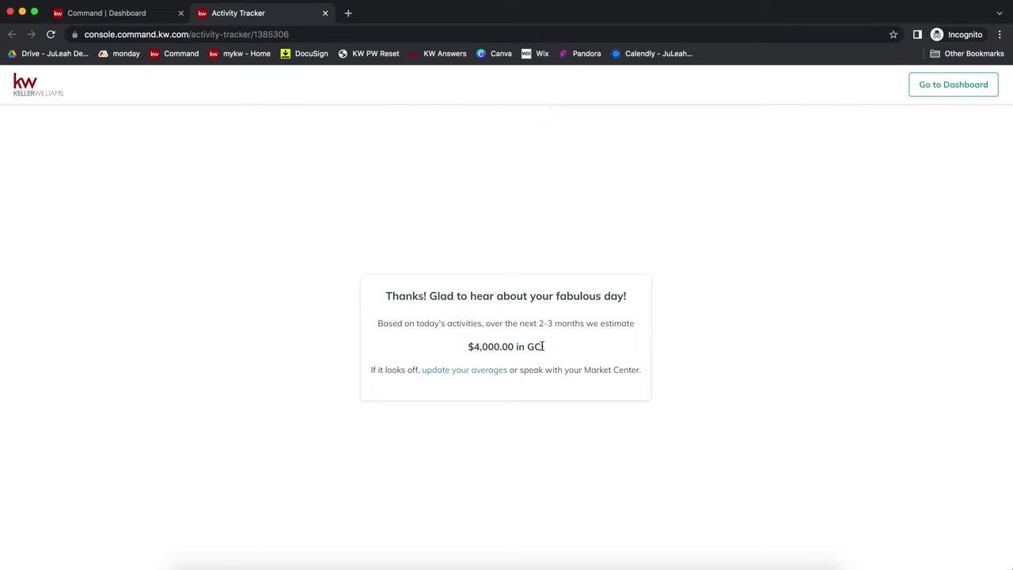
# - Update the averages with an average unit price of 400500 USD and recalculate the projected GCI
pyautogui.click(444, 378)
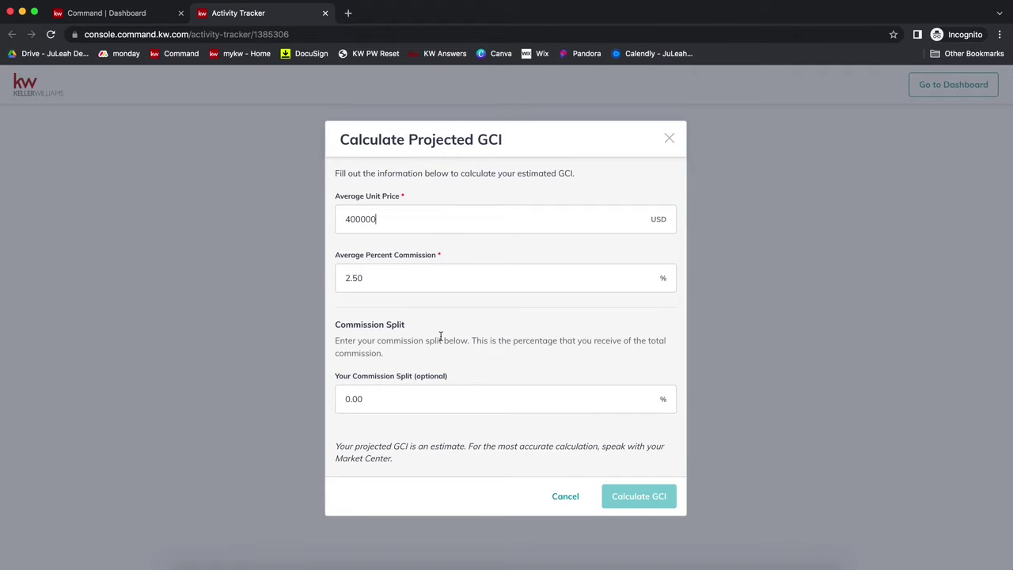
pyautogui.click(455, 273)
pyautogui.click(404, 399)
pyautogui.moveTo(365, 217); pyautogui.dragTo(359, 216)
pyautogui.write('5')
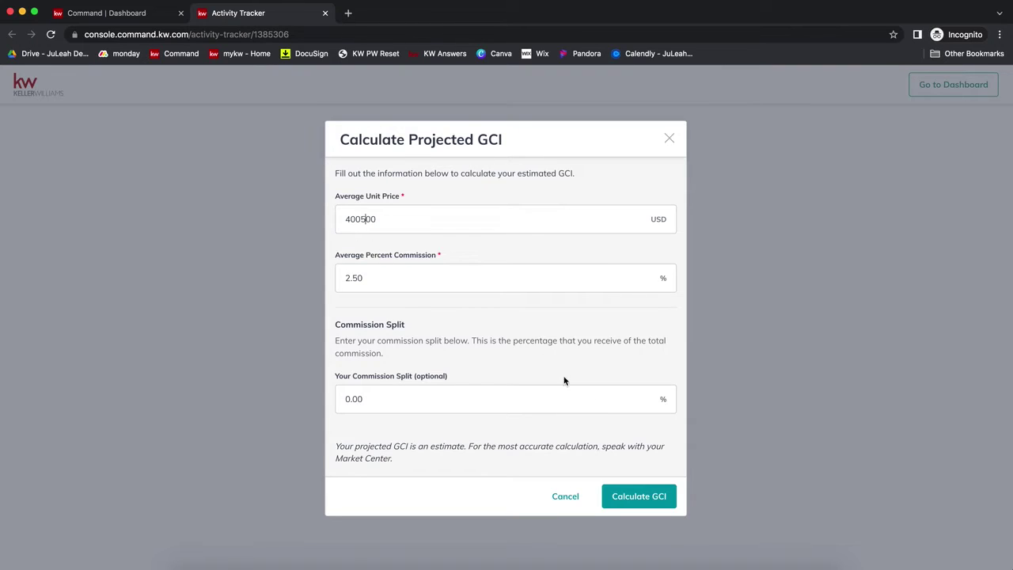
pyautogui.click(633, 500)
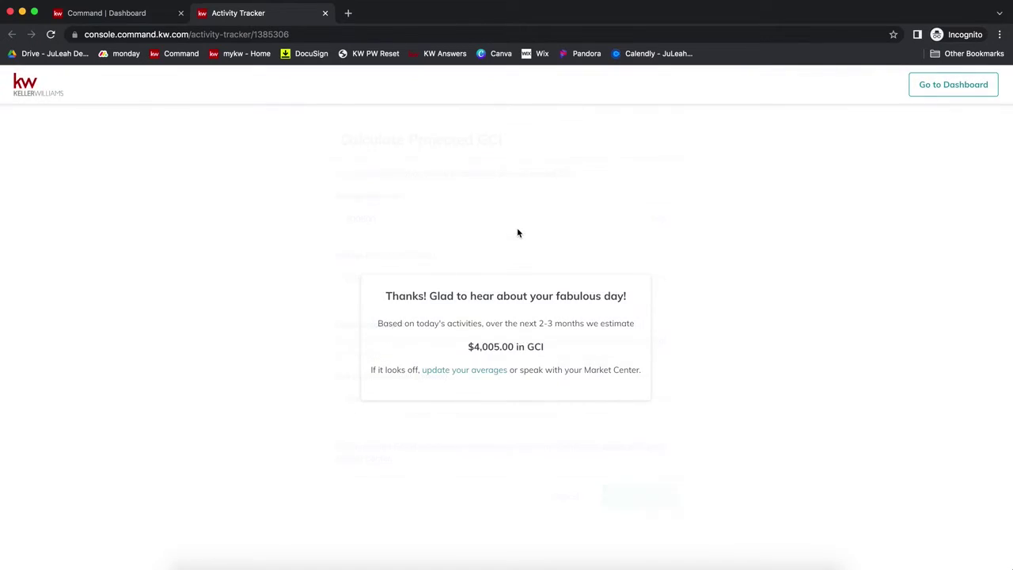
pyautogui.click(502, 346)
# - Return to the dashboard, reopen the activity submission form to review the submitted answers, and close it
pyautogui.click(946, 89)
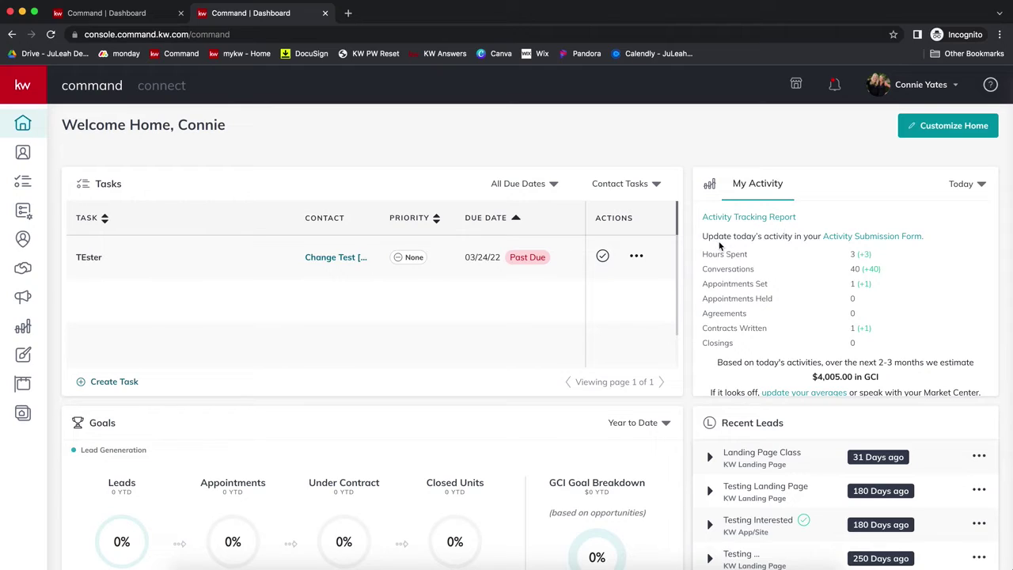
pyautogui.click(853, 238)
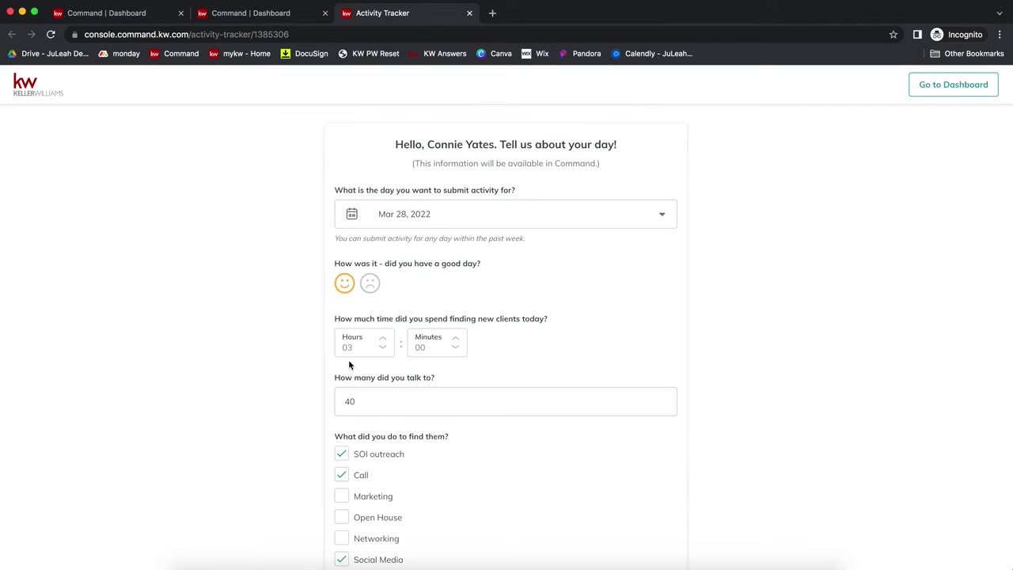
pyautogui.scroll(-5, 348, 359)
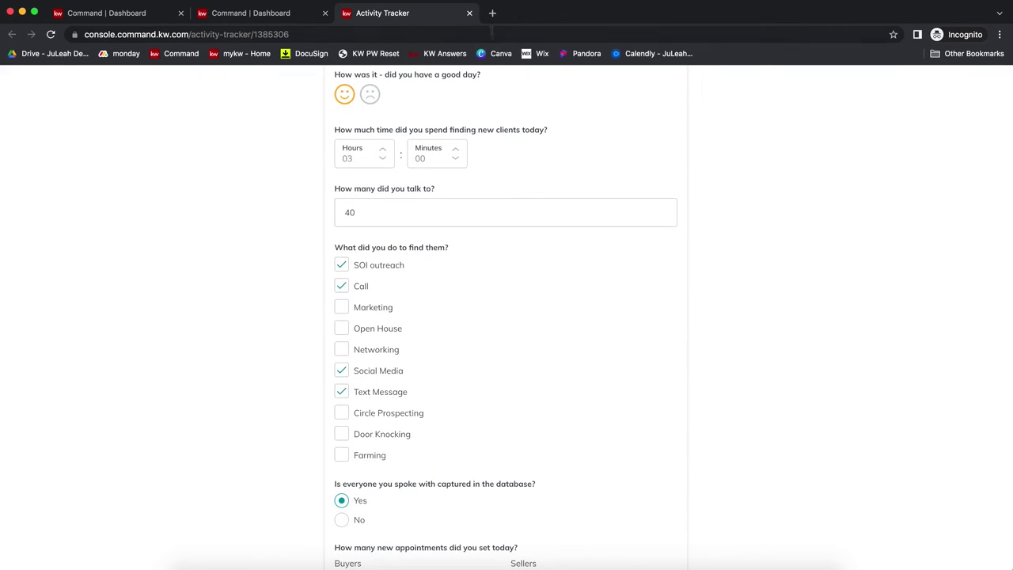
pyautogui.click(470, 14)
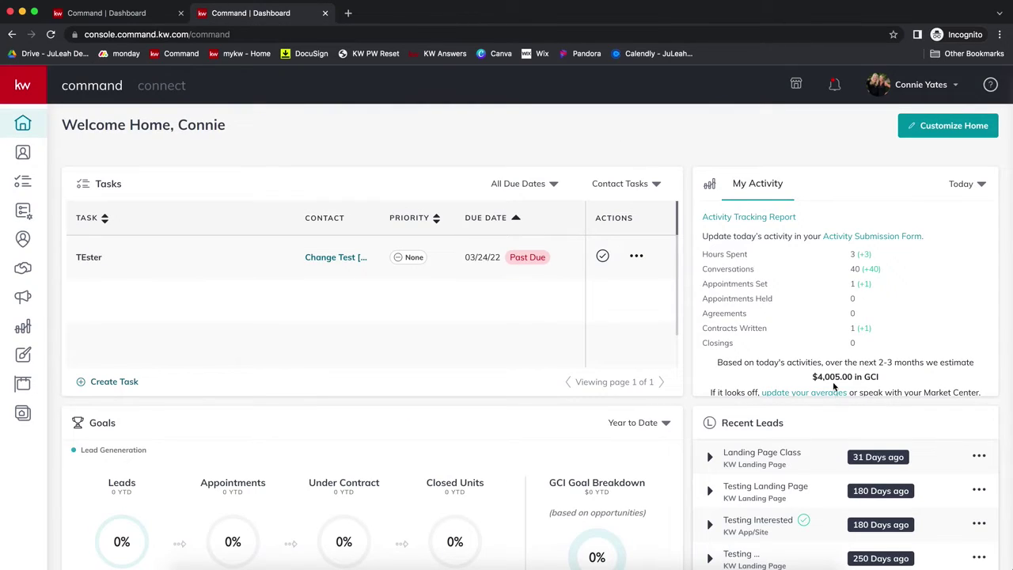
# - Check the My Activity widget's figures and open its Activity Tracking Report
pyautogui.scroll(-1, 884, 282)
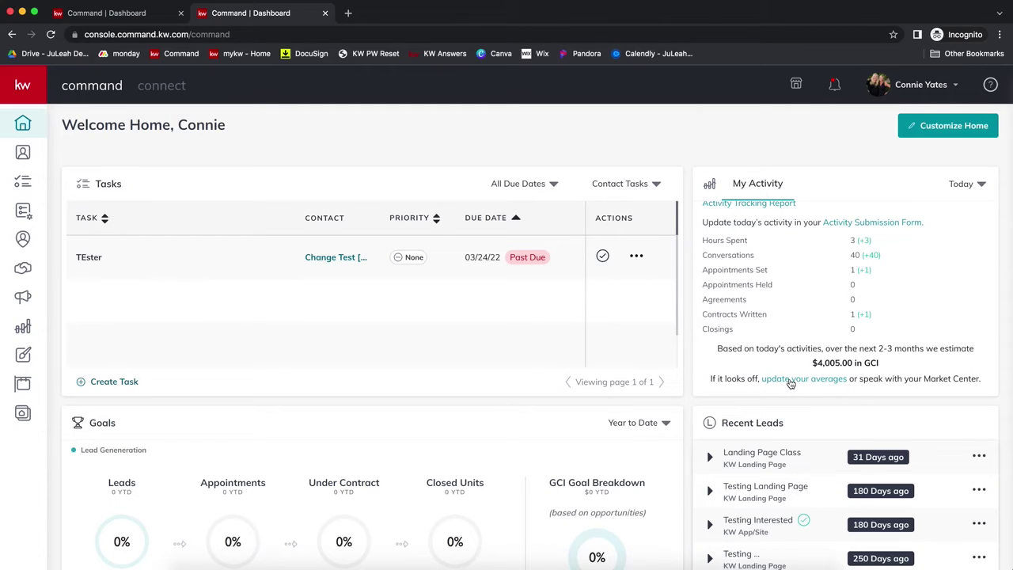
pyautogui.scroll(1, 791, 383)
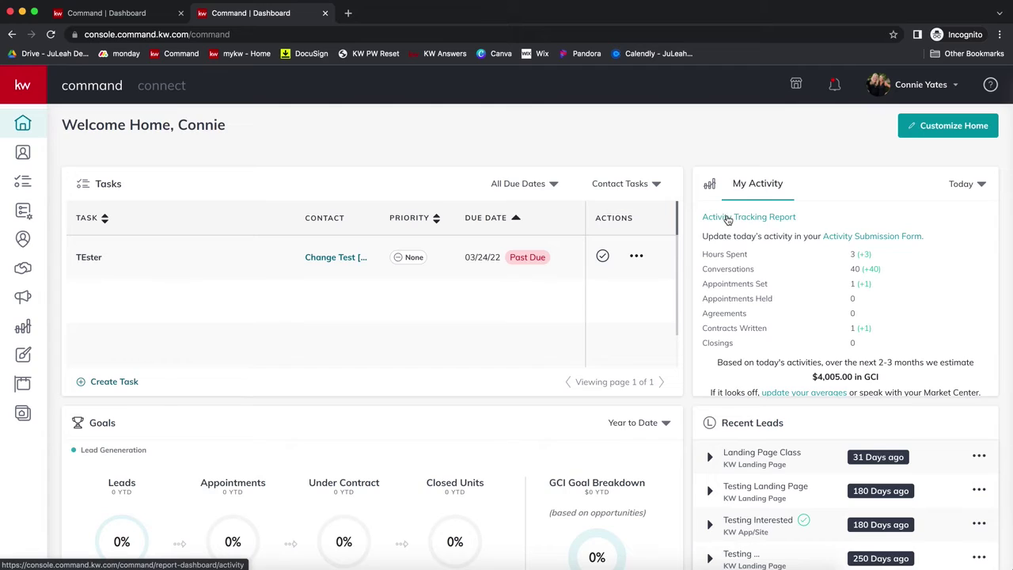
pyautogui.click(22, 325)
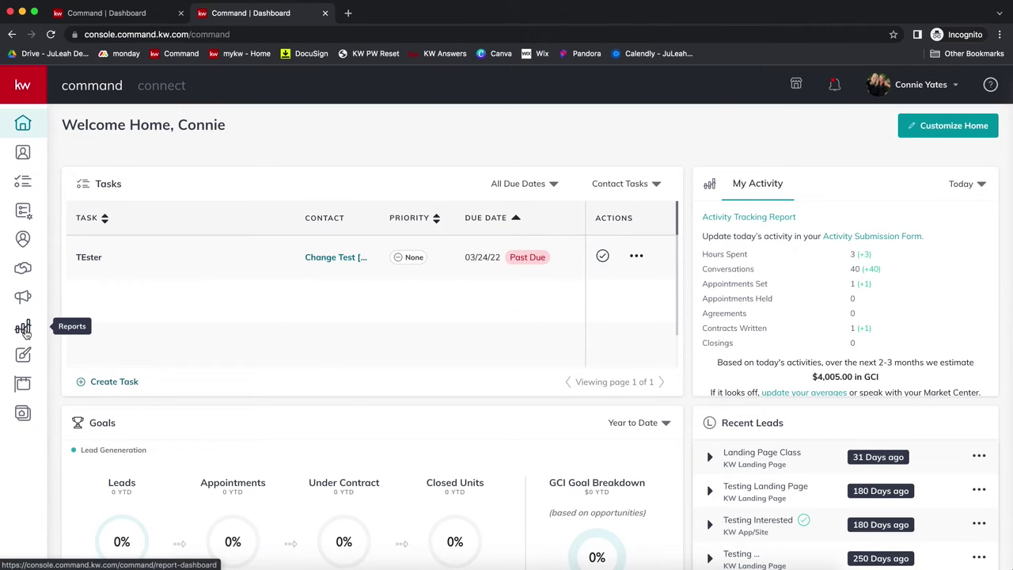
pyautogui.click(745, 220)
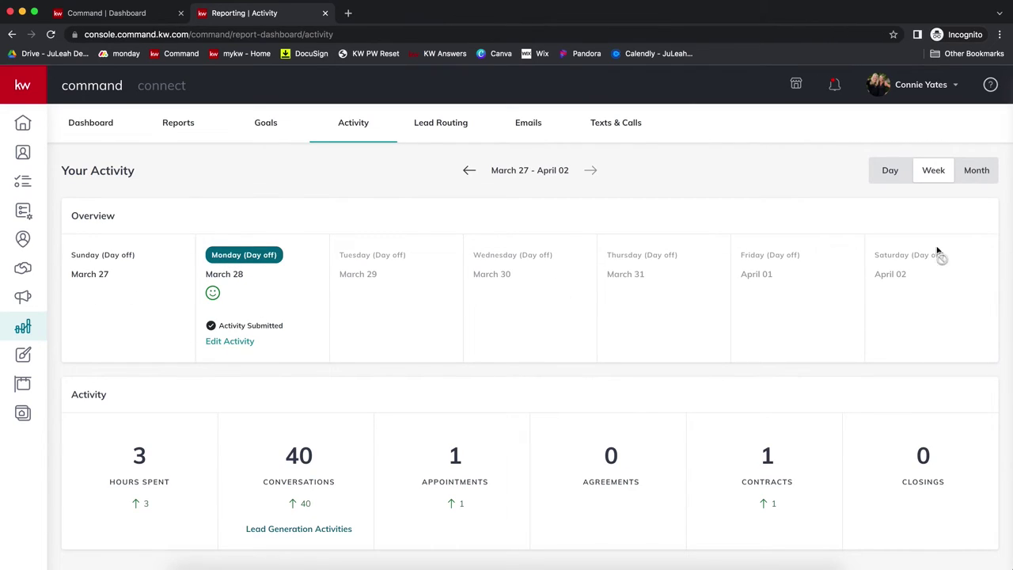
# - View the activity report by day, by week and by month
pyautogui.click(892, 175)
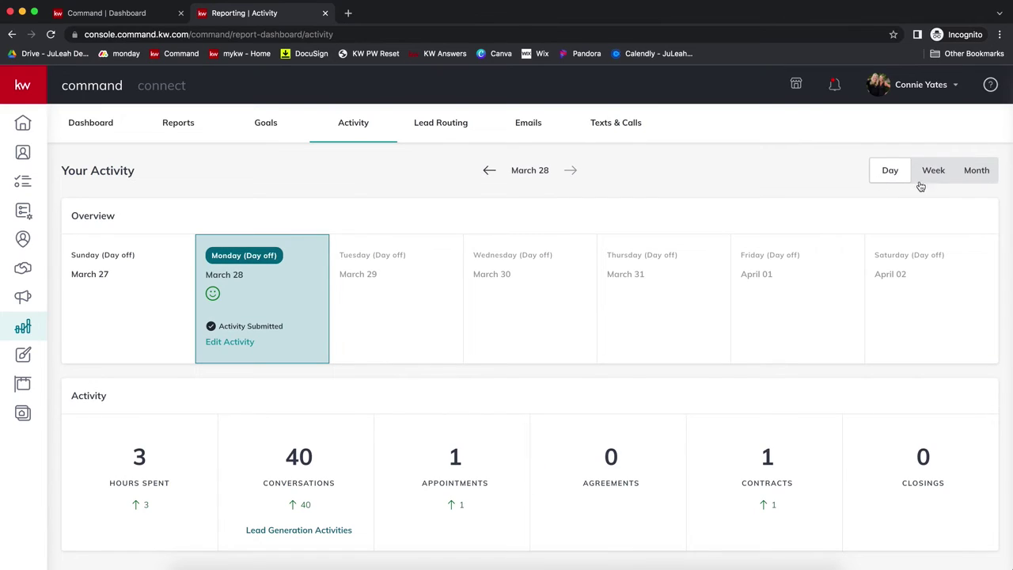
pyautogui.click(932, 174)
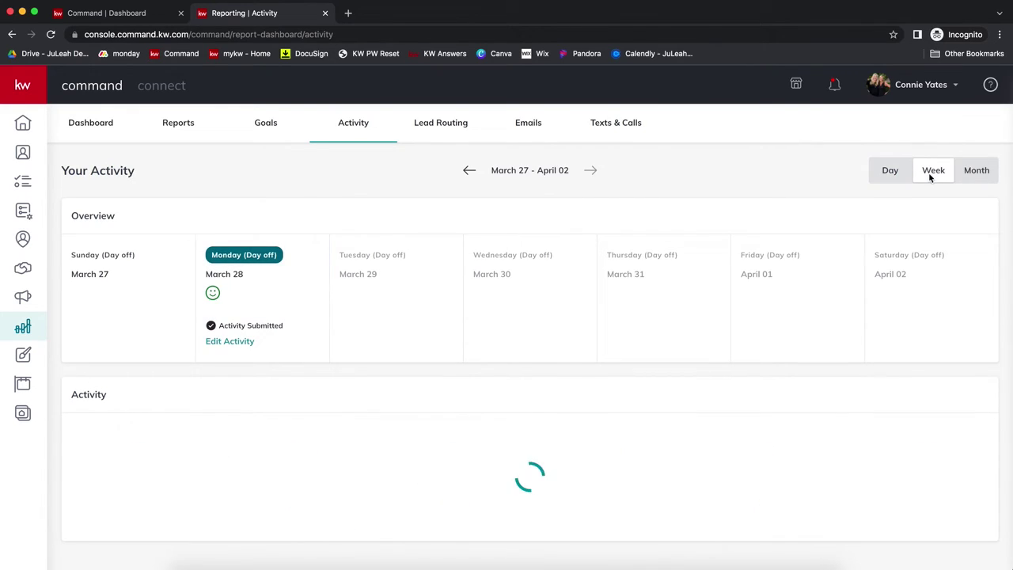
pyautogui.click(978, 176)
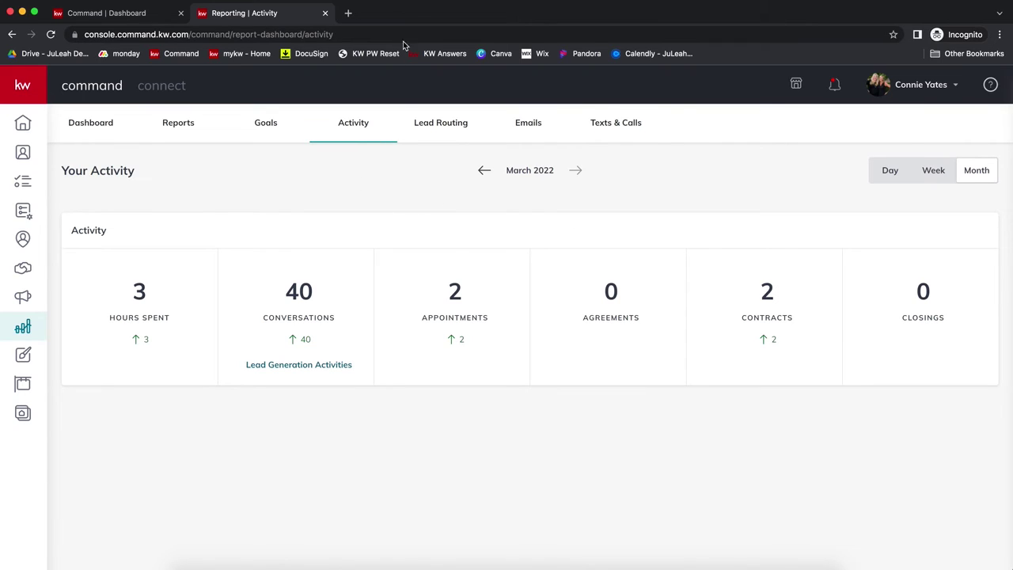
# - Switch to Gmail in the regular browser window, open the activity form from the "Tell Us About Your Day!" email, and close the form
pyautogui.moveTo(396, 16); pyautogui.dragTo(402, 85)
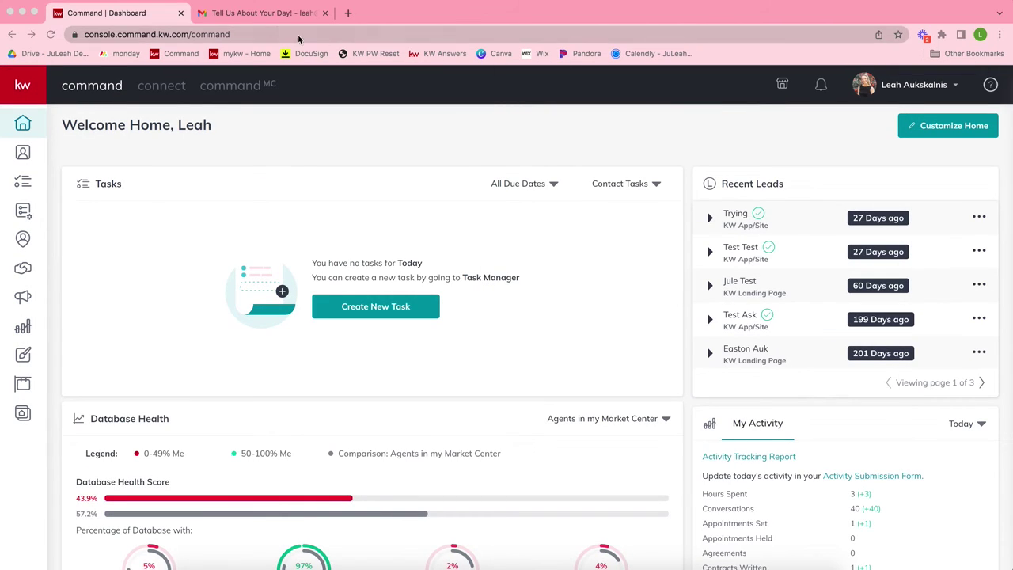
pyautogui.click(253, 17)
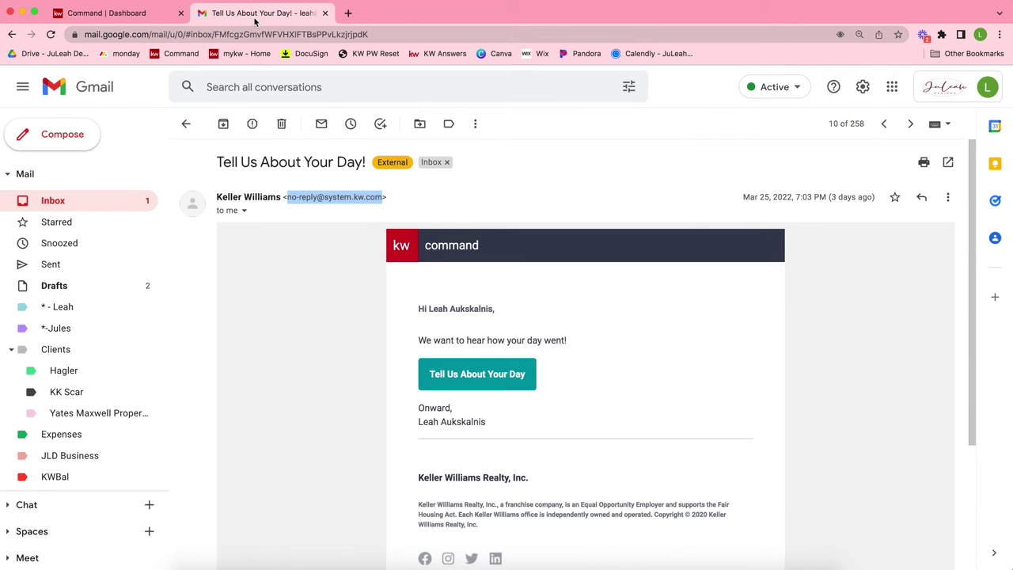
pyautogui.click(257, 254)
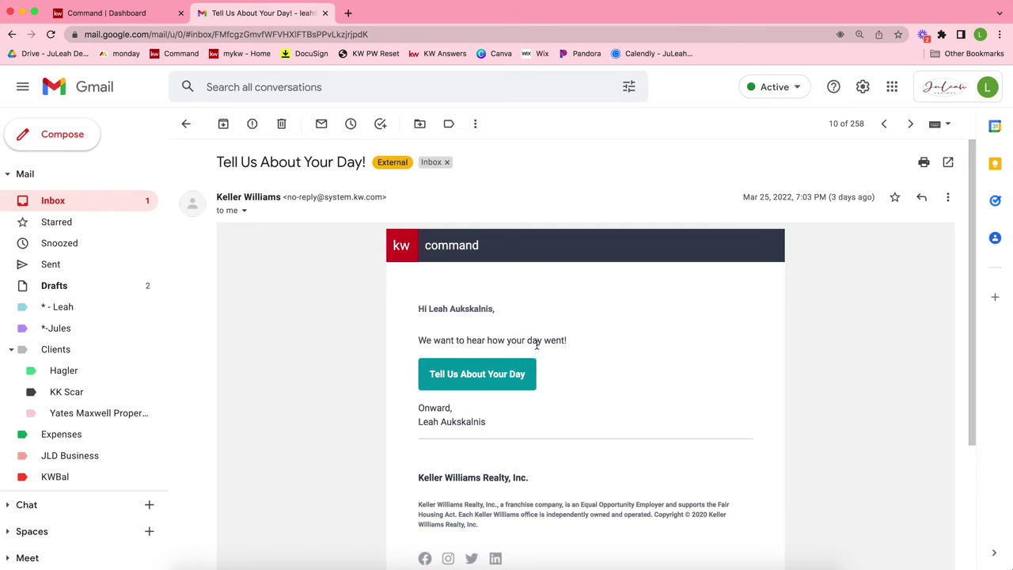
pyautogui.click(476, 375)
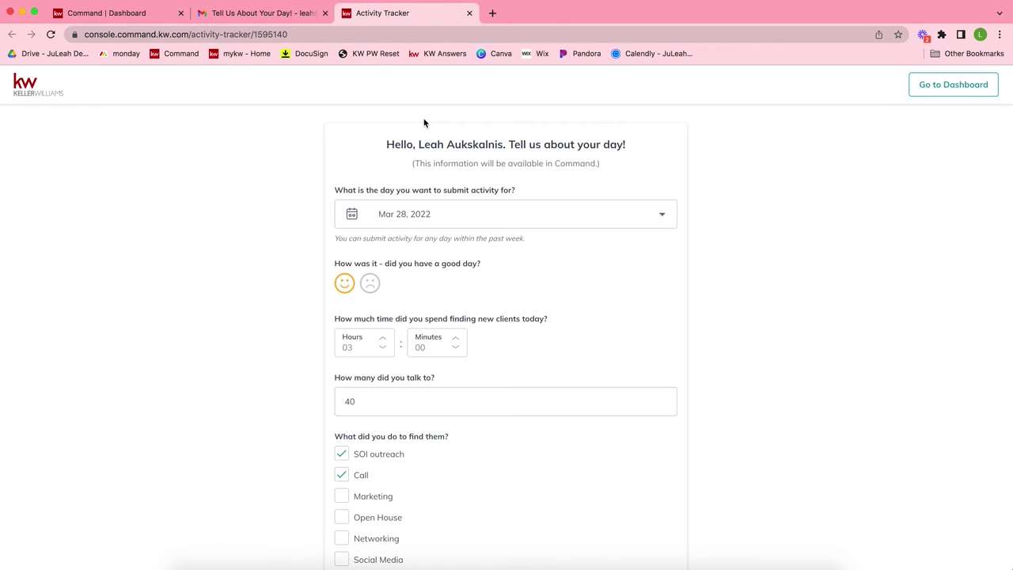
pyautogui.click(469, 12)
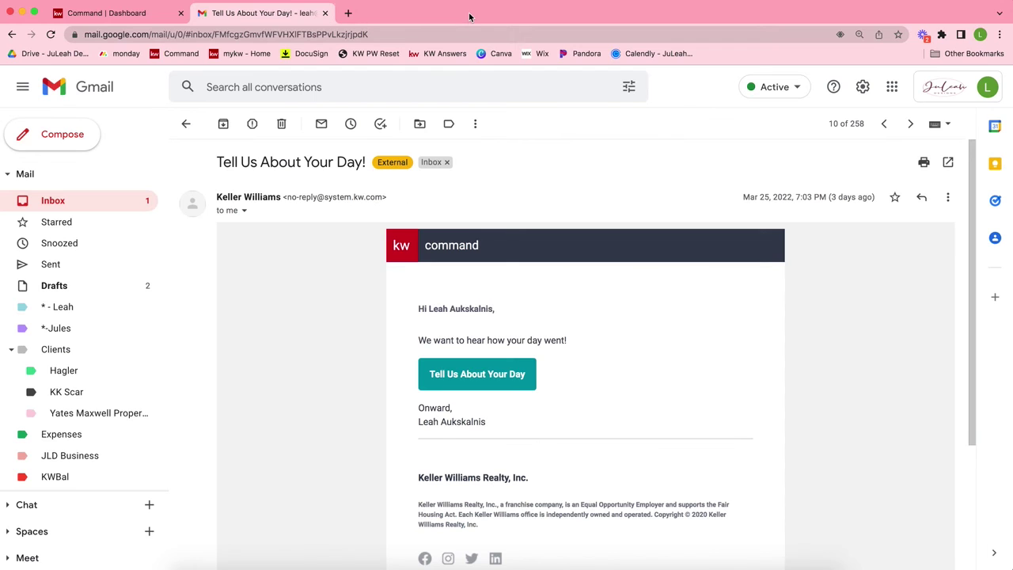